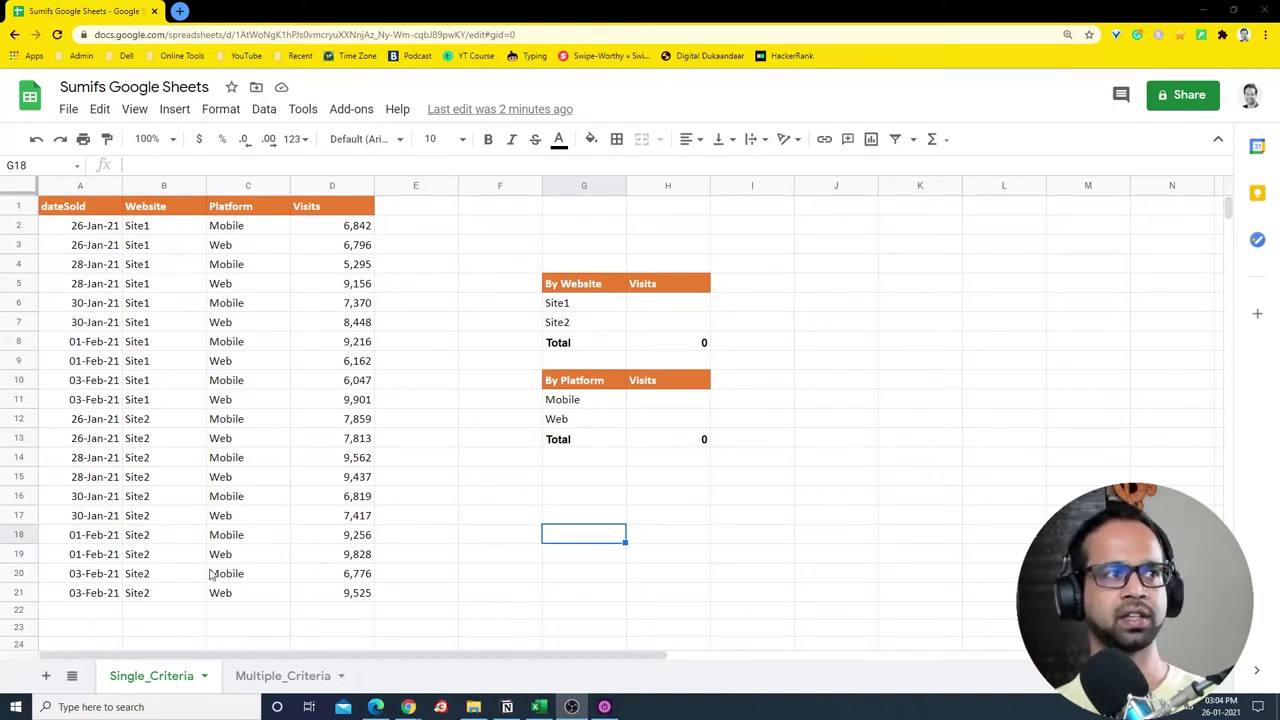
Review the source data columns dateSold, Website, Platform and Visits, including the Site1/Site2 entries.
left_click(82, 208)
left_click_drag(82, 208, 80, 573)
left_click_drag(180, 208, 177, 286)
left_click_drag(248, 208, 255, 275)
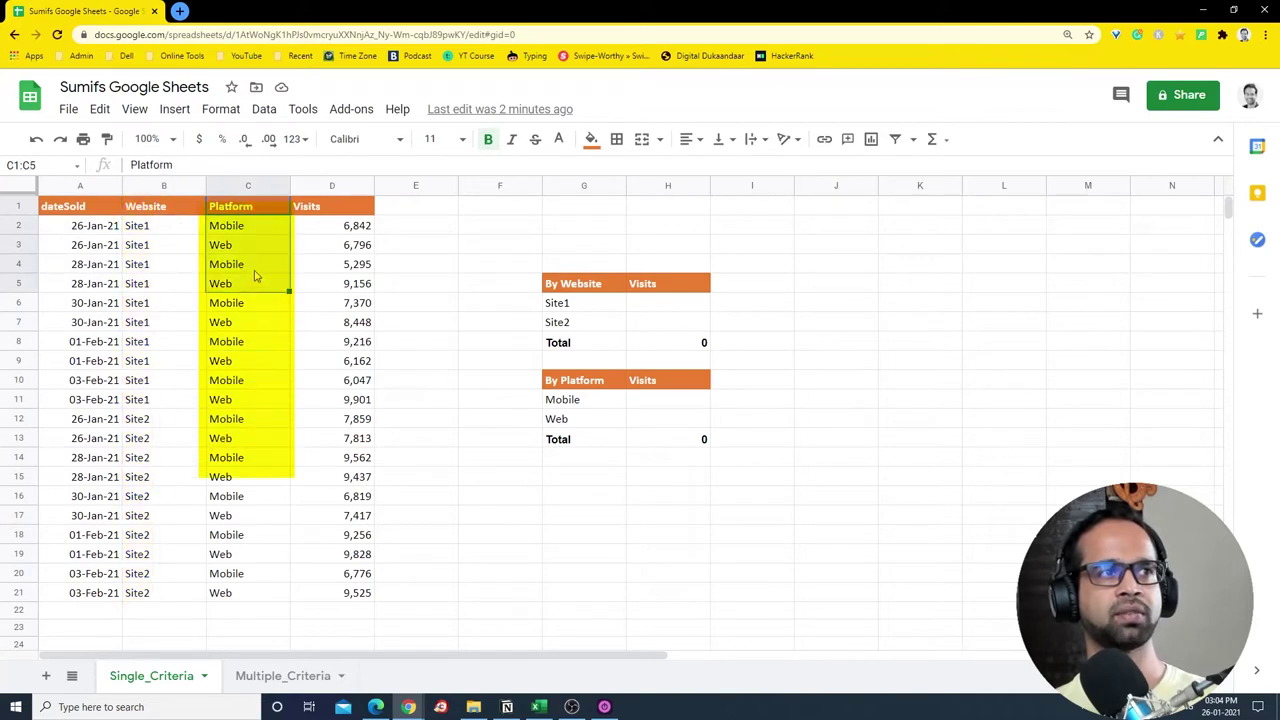
left_click_drag(332, 208, 332, 285)
left_click(320, 362)
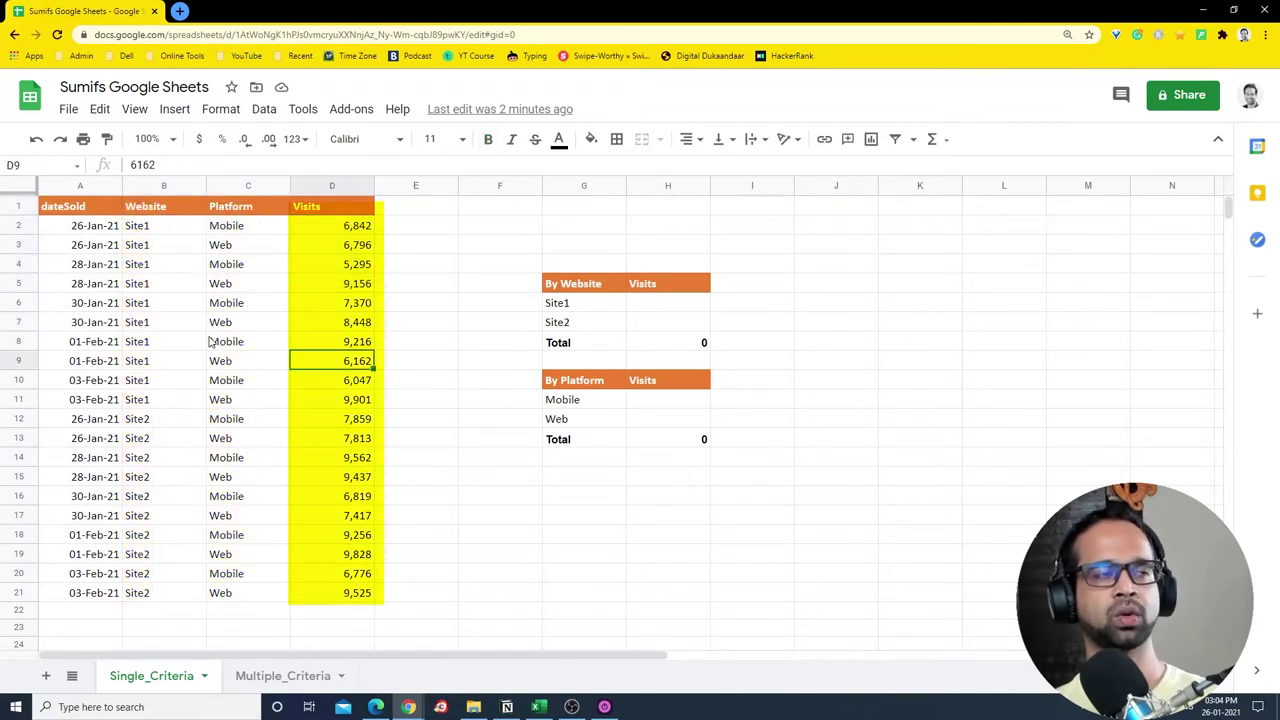
left_click_drag(166, 228, 157, 610)
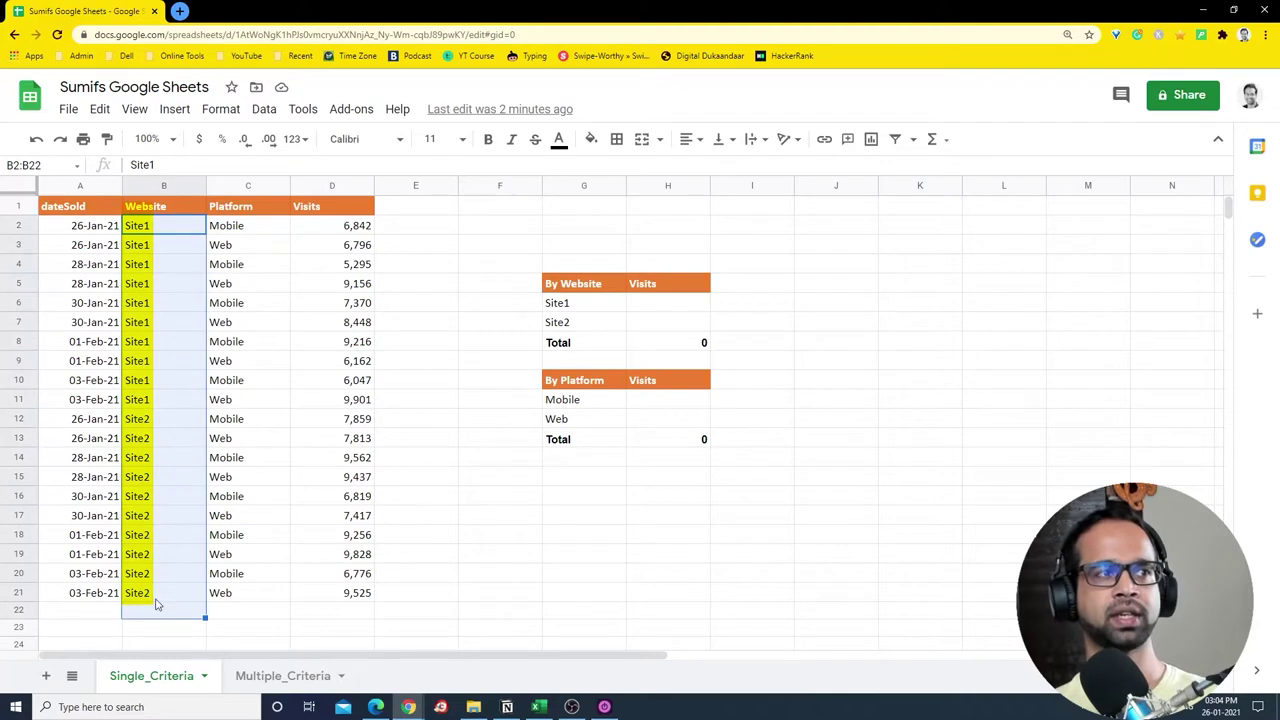
left_click(581, 305)
left_click(577, 324)
left_click(160, 343)
left_click(163, 463, "shift")
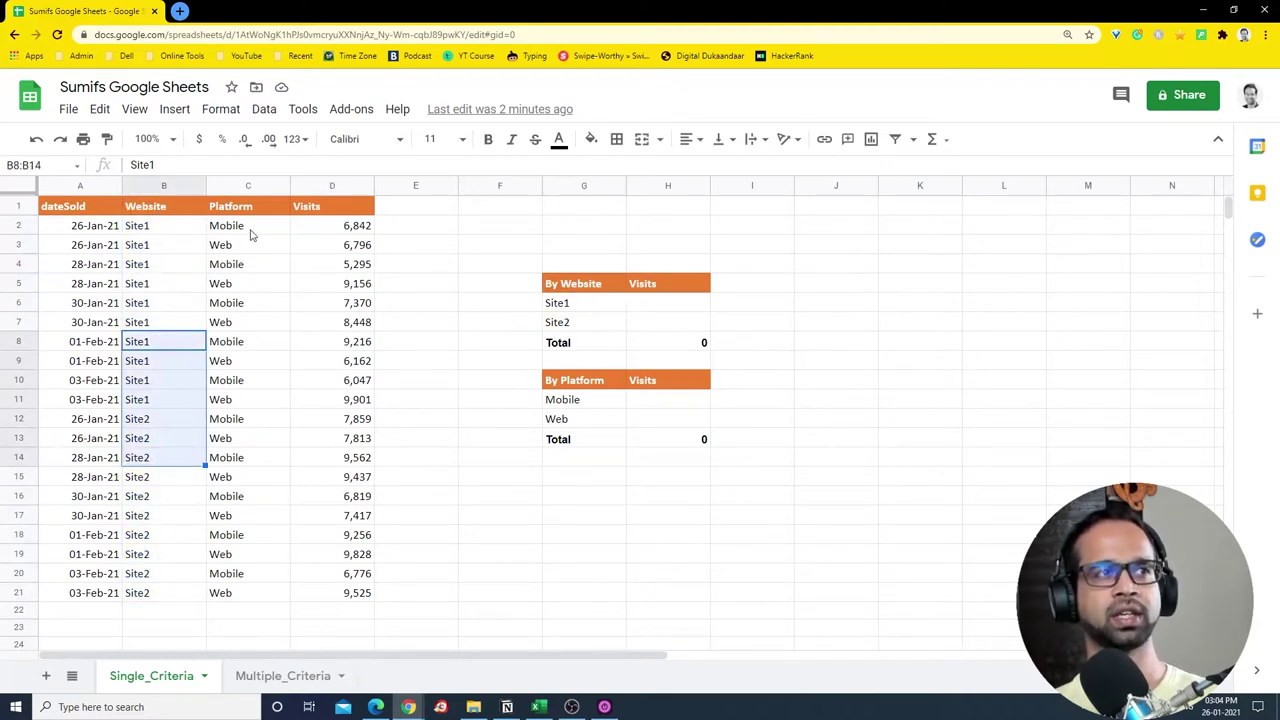
Review the Platform values, the By Website and By Platform tables, and the Total formula in H13.
left_click_drag(244, 229, 246, 251)
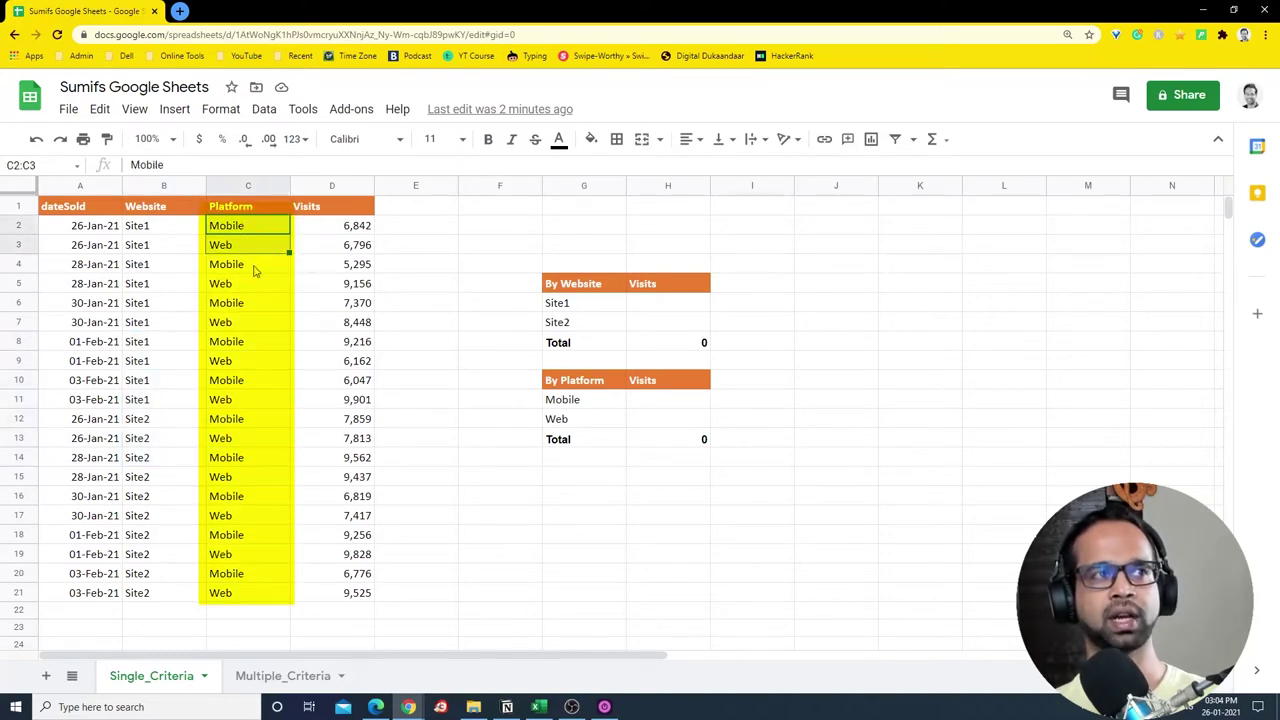
left_click(240, 420)
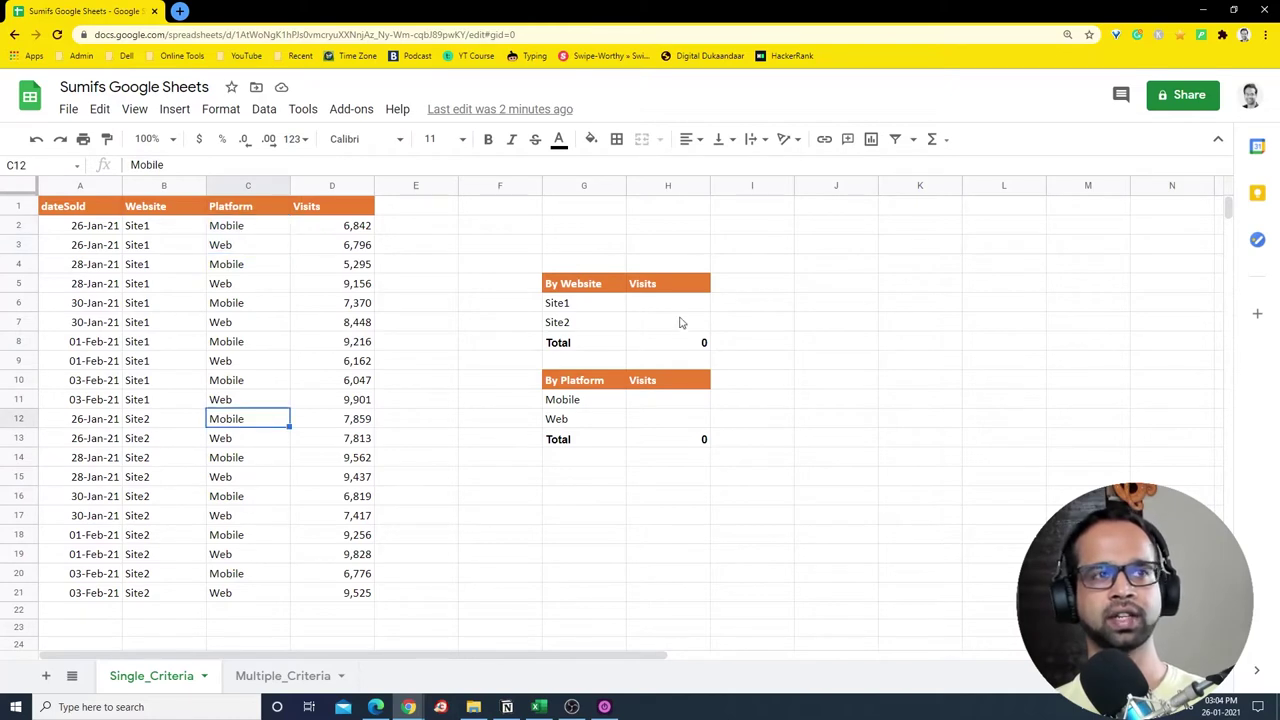
left_click(600, 289)
left_click_drag(600, 289, 657, 343)
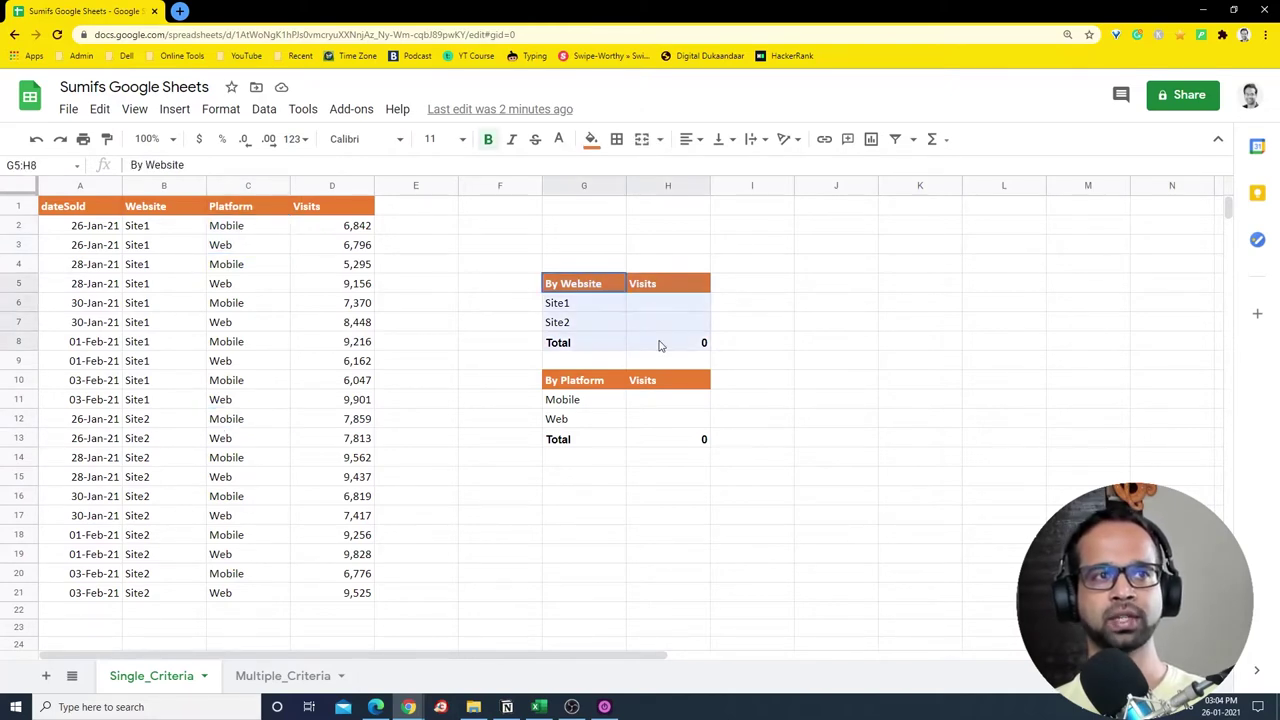
left_click_drag(585, 381, 647, 440)
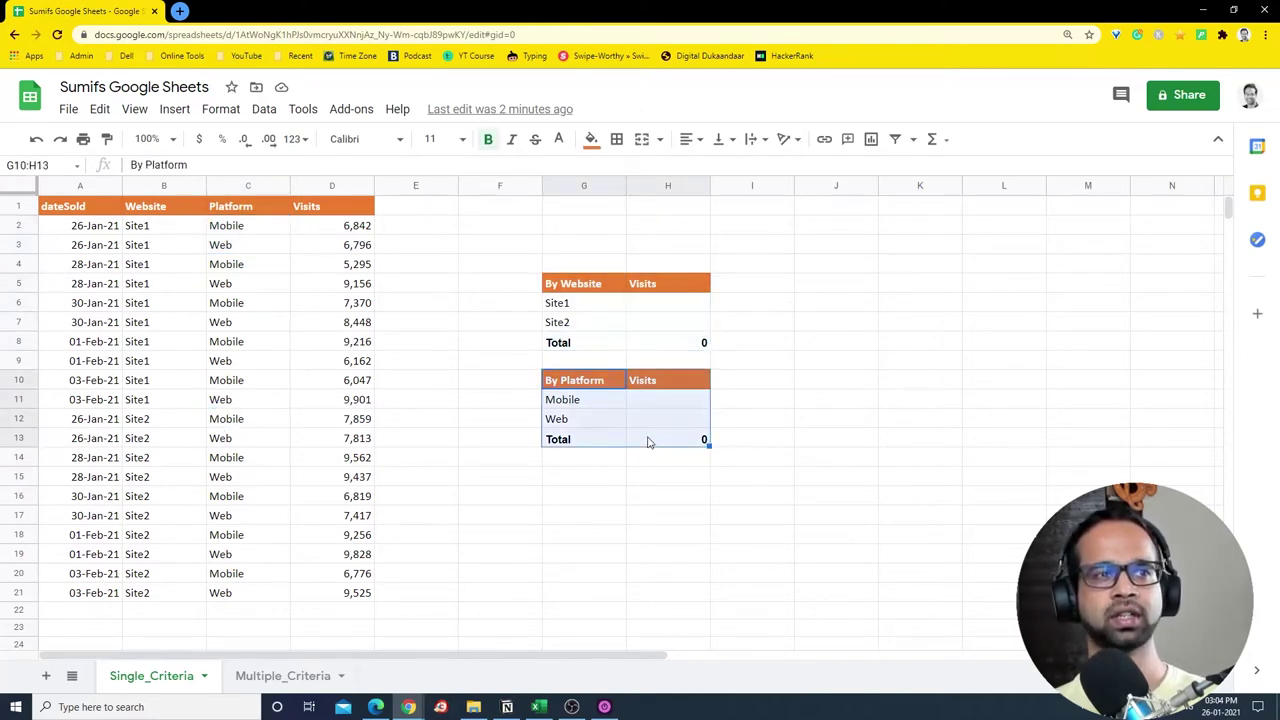
left_click(700, 440)
In H6, start a SUMIF using the absolute Website range $B$2:$B$21 as criteria range.
left_click(646, 309)
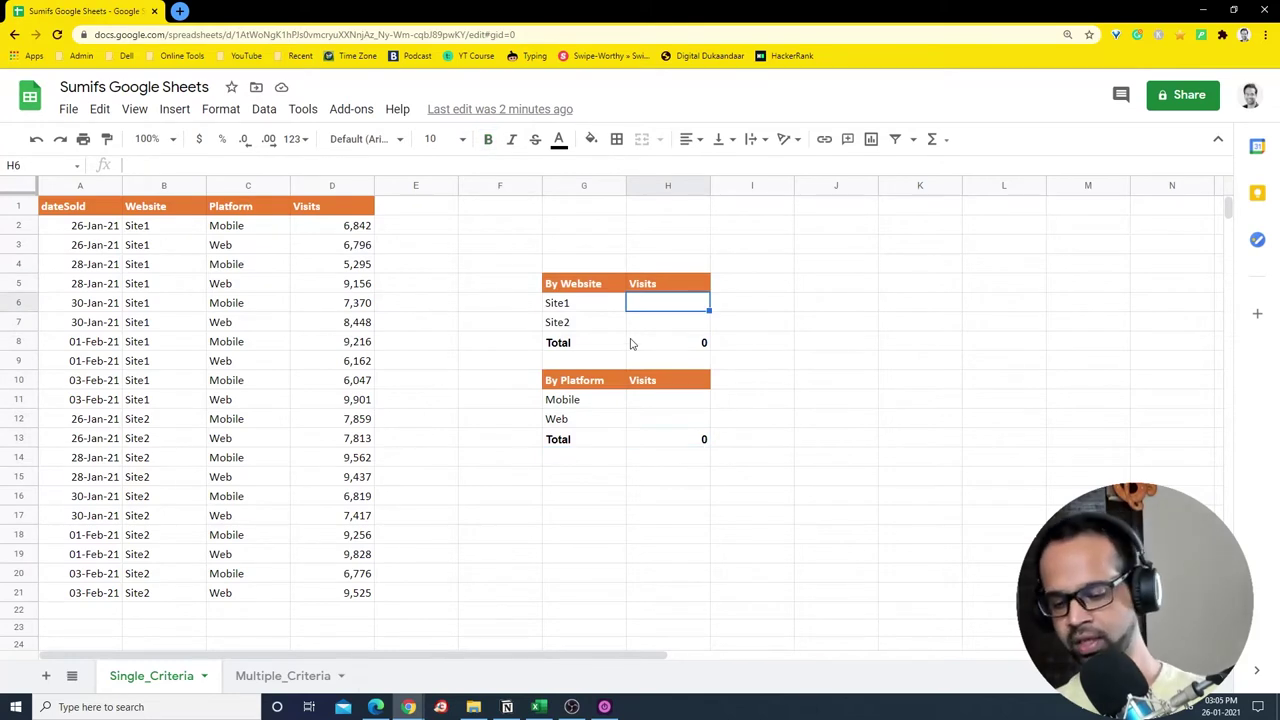
type("=sum")
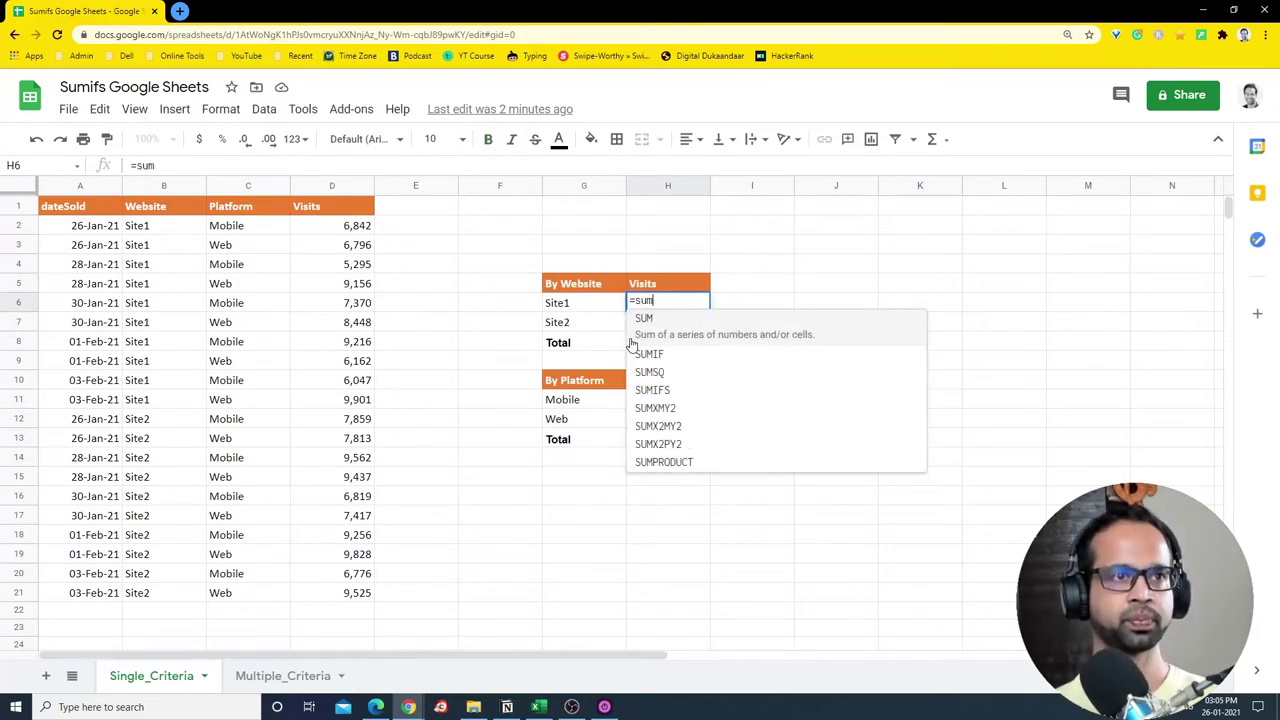
key("Down")
key("Down")
key("Down")
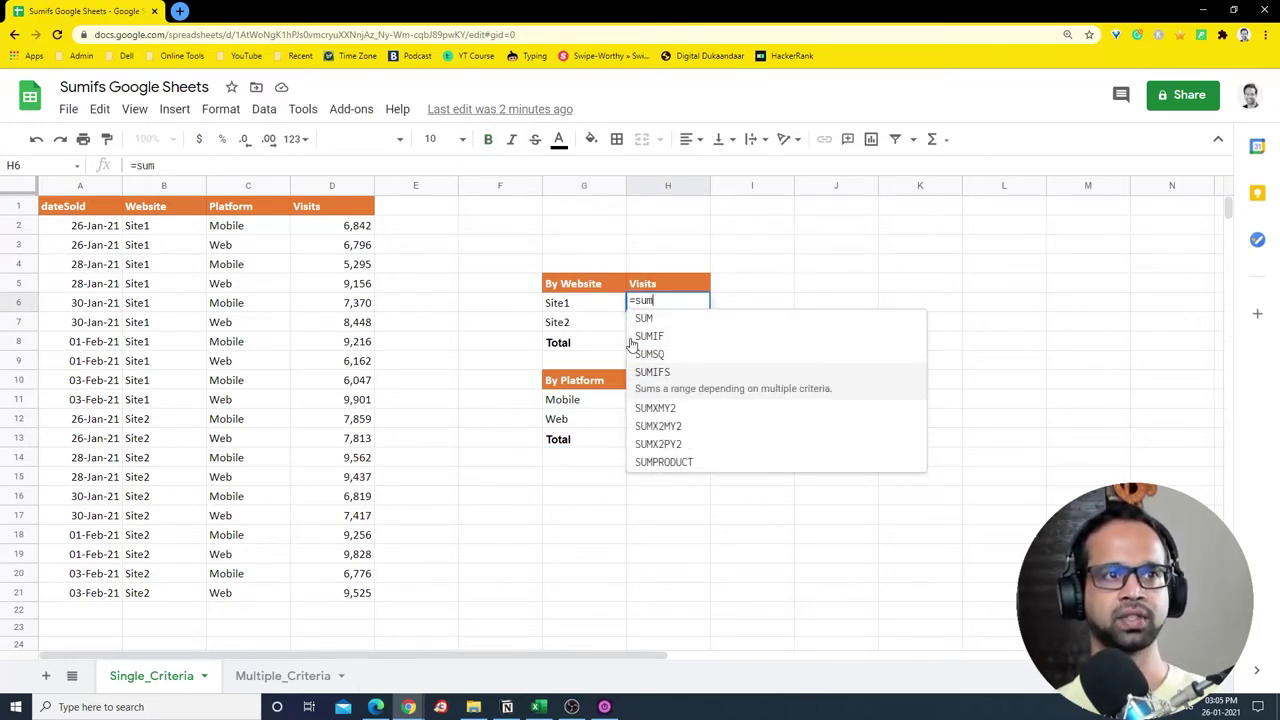
key("Up")
key("Up")
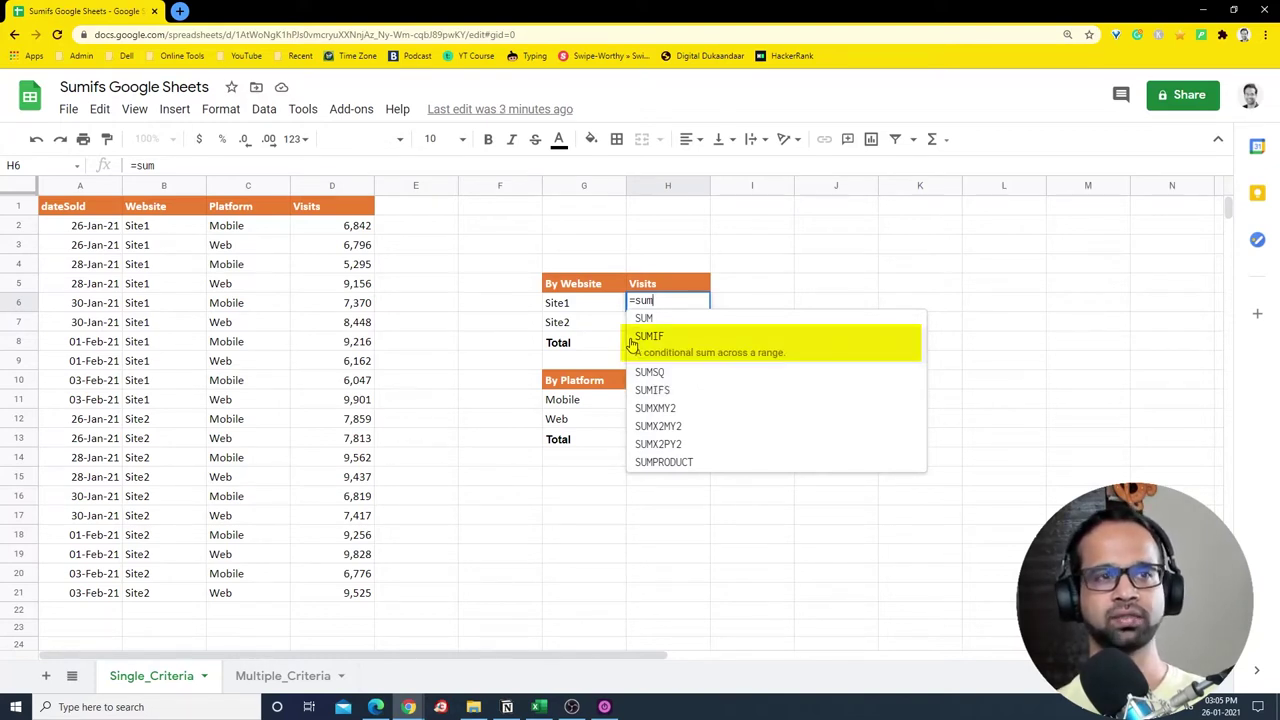
key("Tab")
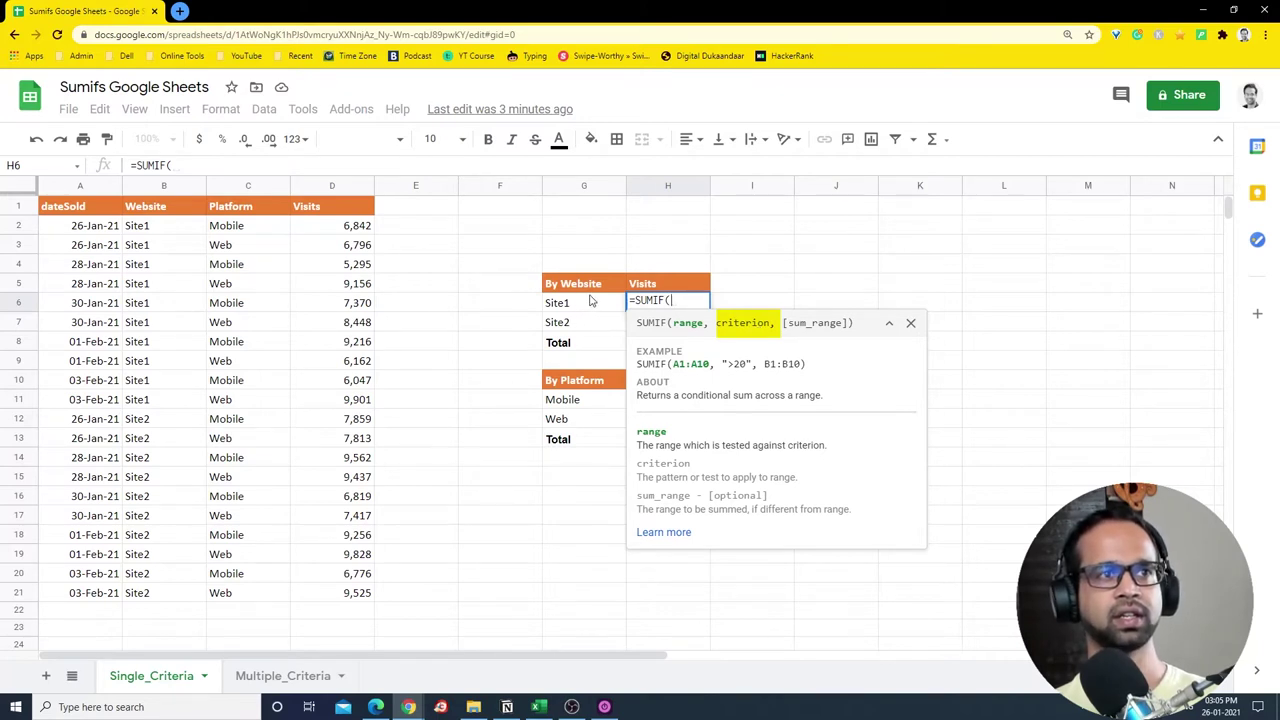
left_click_drag(165, 232, 165, 596)
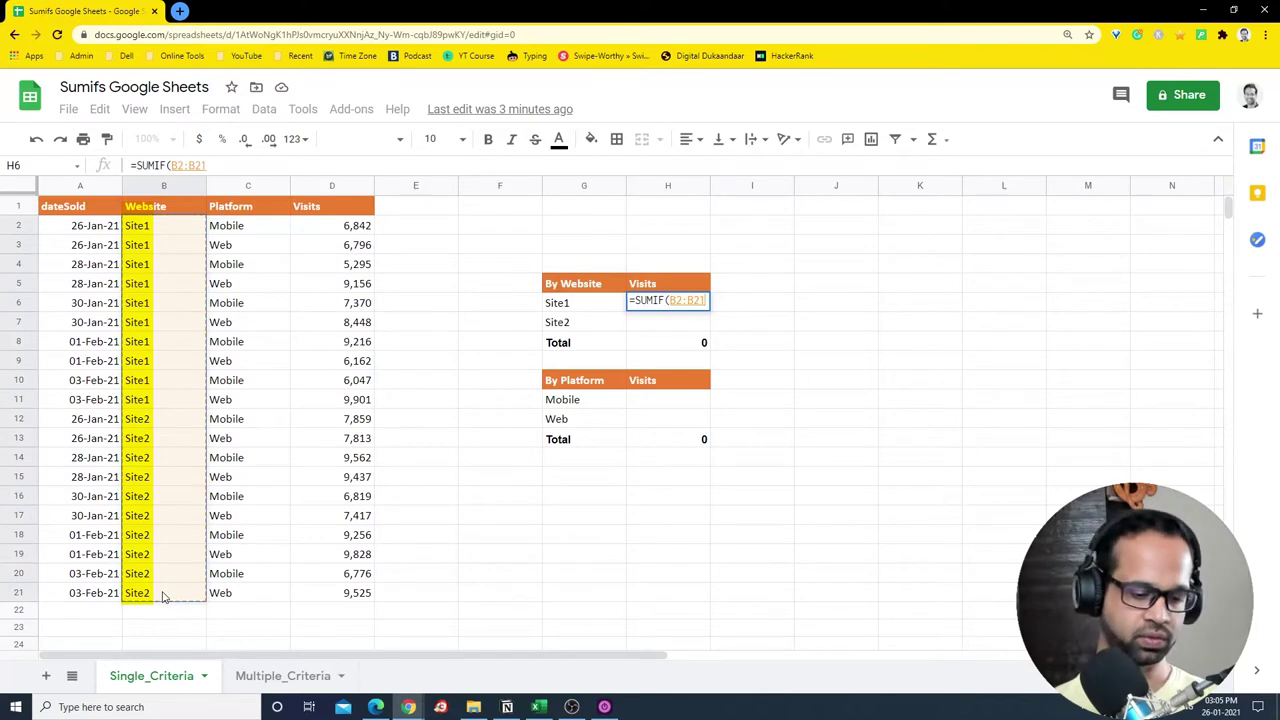
key("F4")
Add G6 as criterion and $D$2:$D$21 as sum range, so Site1 shows 75233.
type(",")
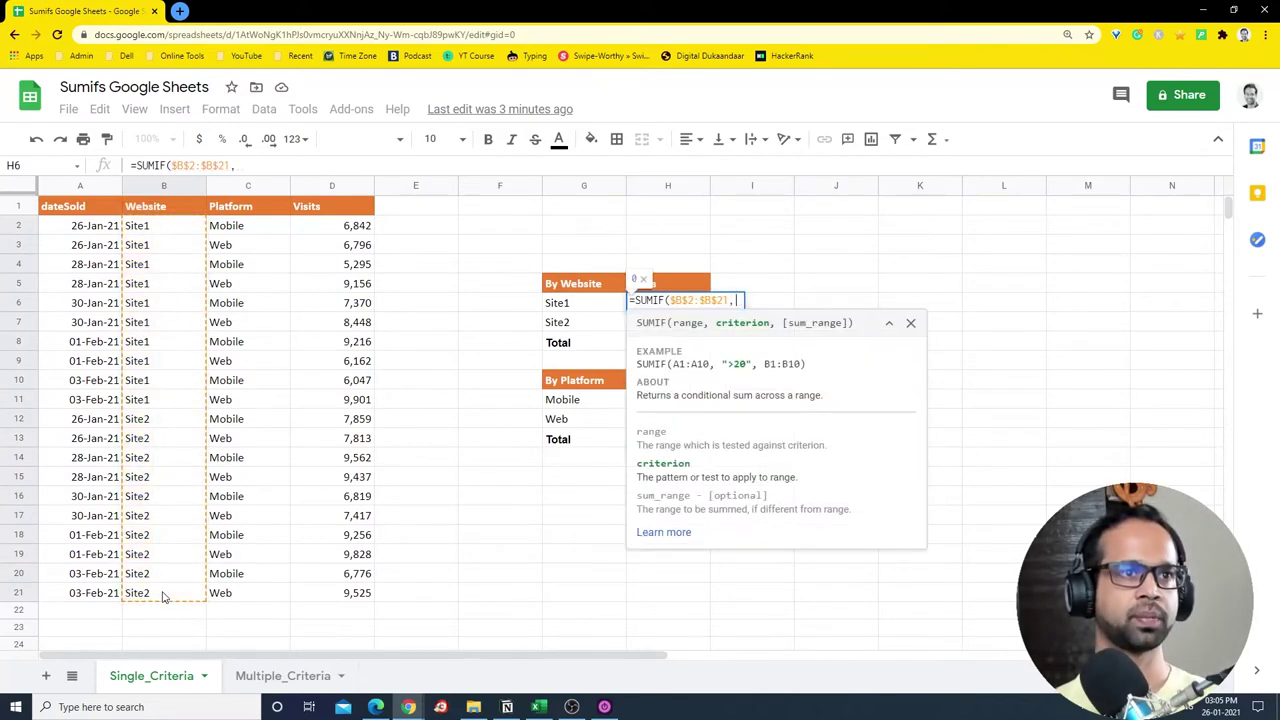
left_click(558, 303)
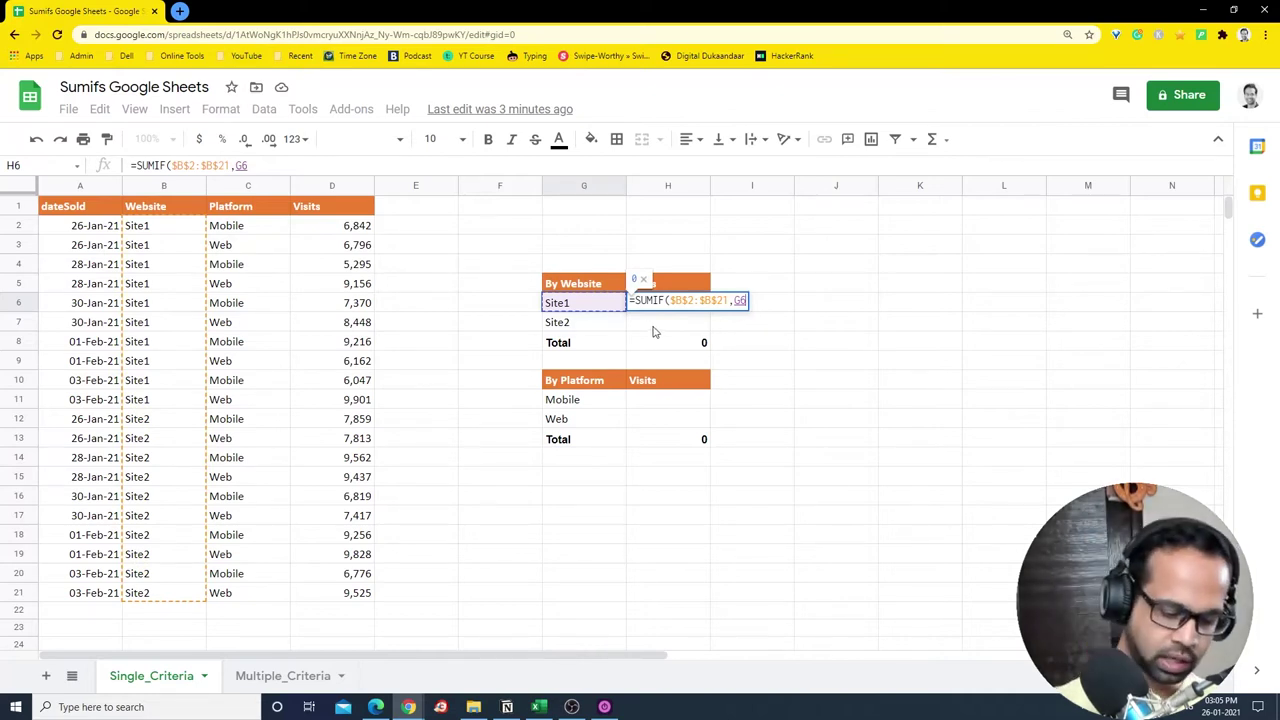
type(",")
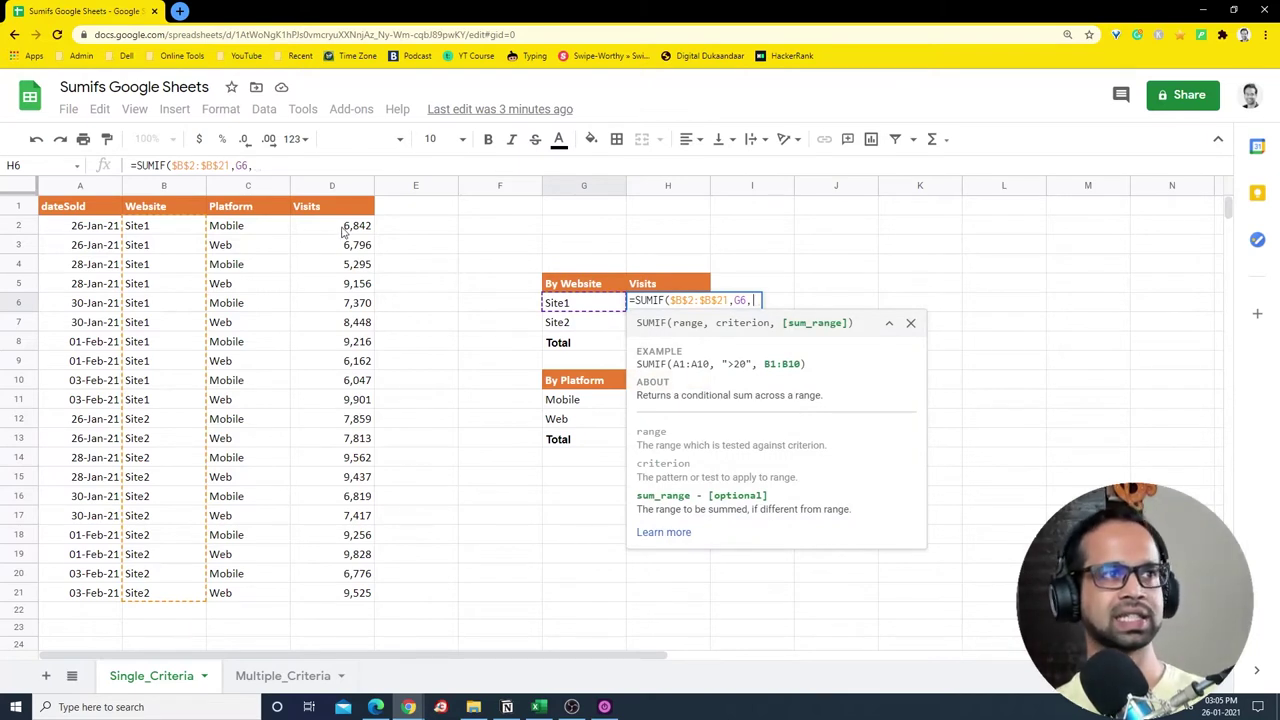
left_click_drag(337, 224, 343, 594)
key("F4")
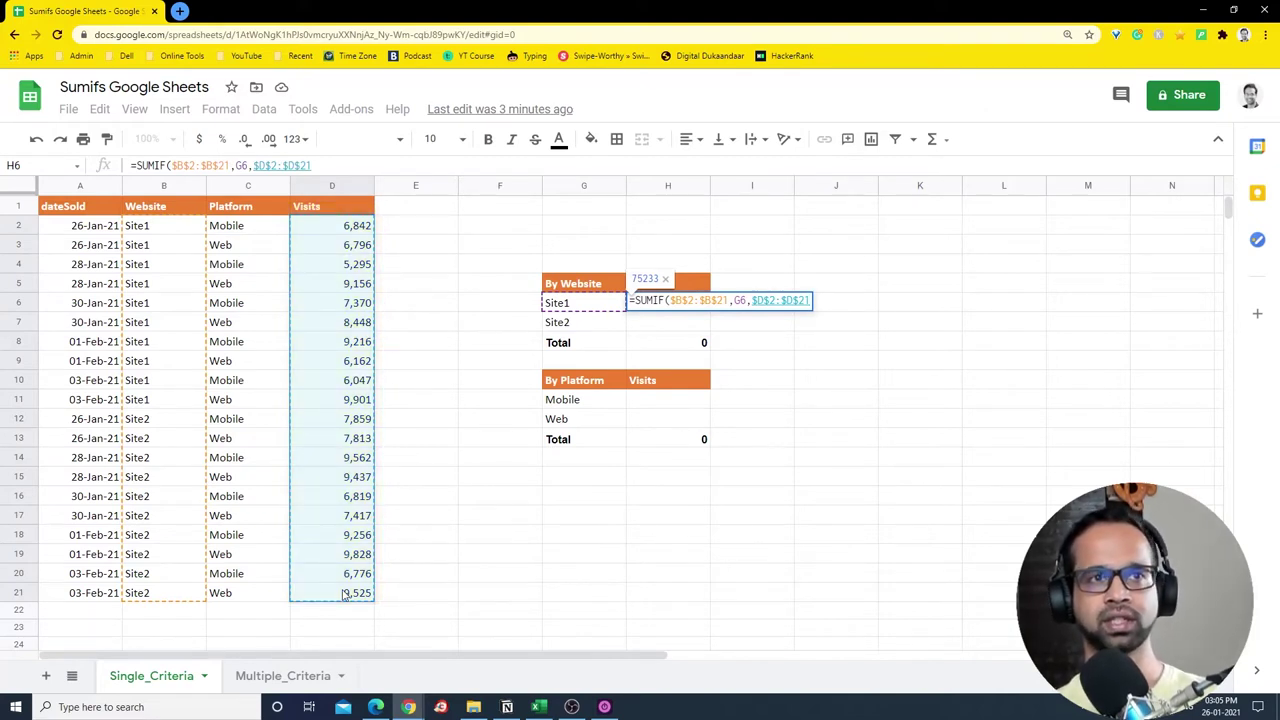
type(")")
key("Return")
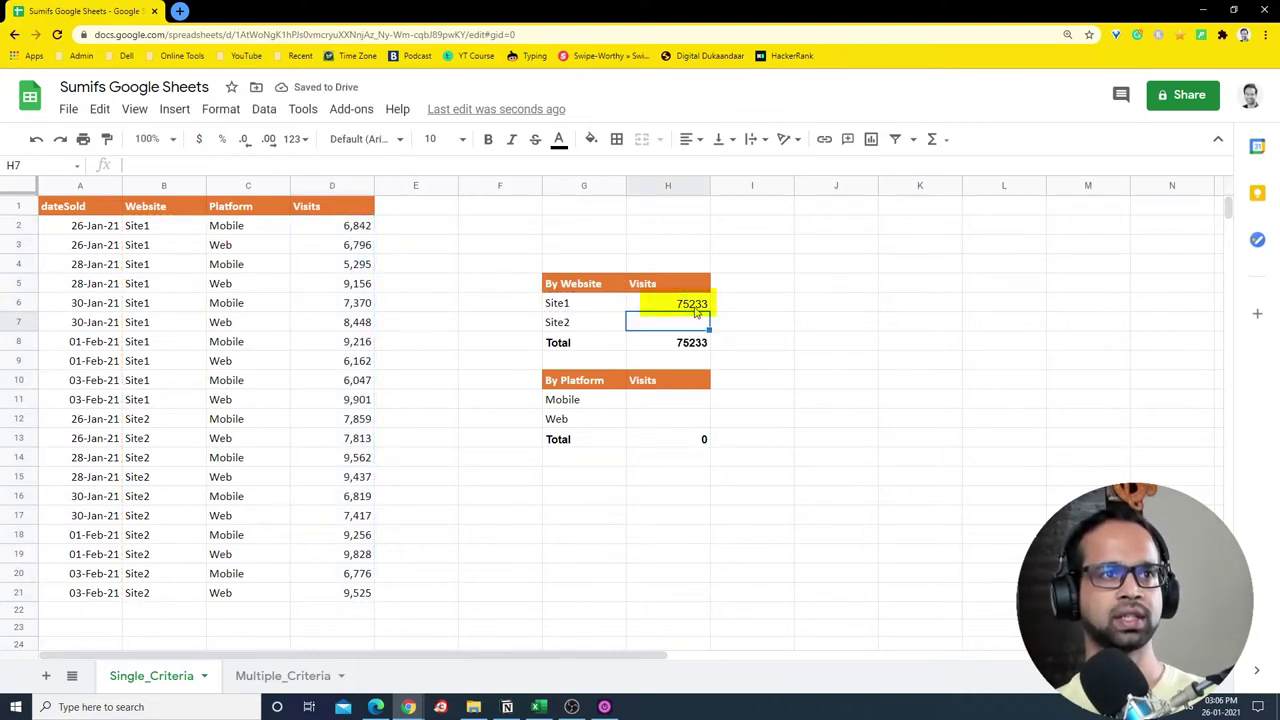
left_click_drag(330, 225, 335, 414)
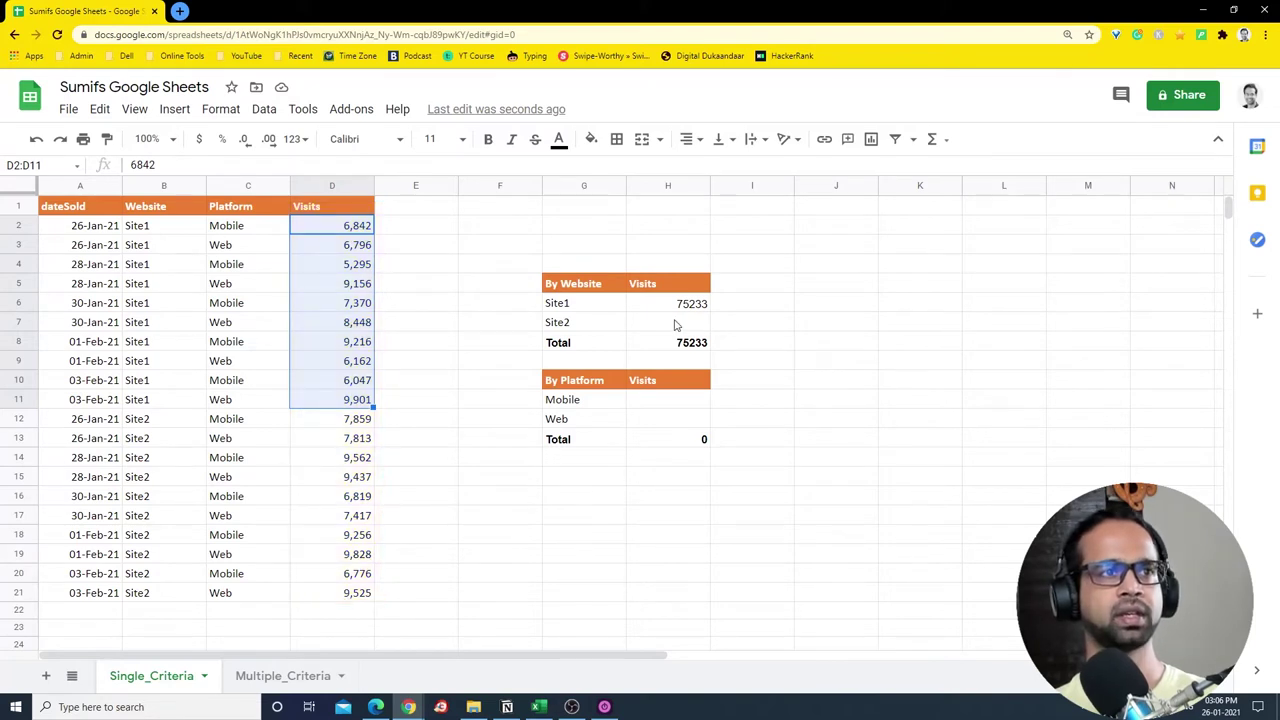
Copy the Site1 SUMIF down to Site2 and apply the Number format to the By Website totals.
left_click(680, 306)
left_click_drag(709, 310, 676, 342)
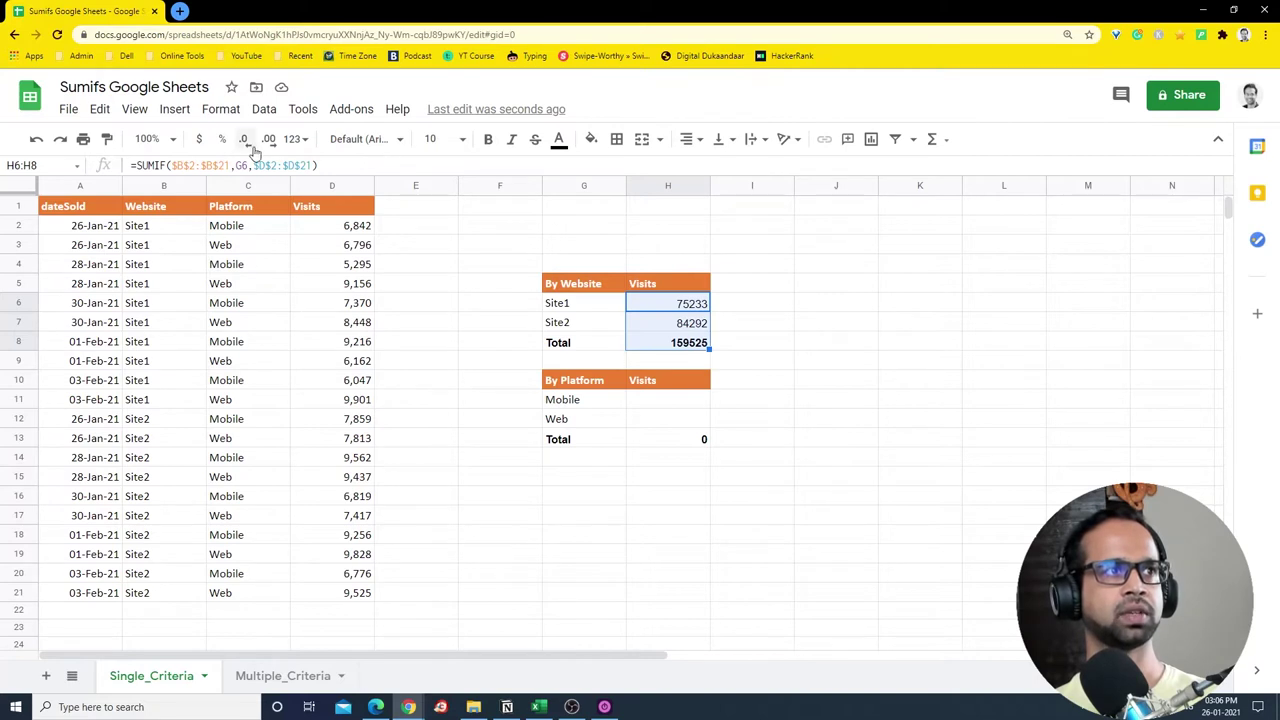
left_click(298, 142)
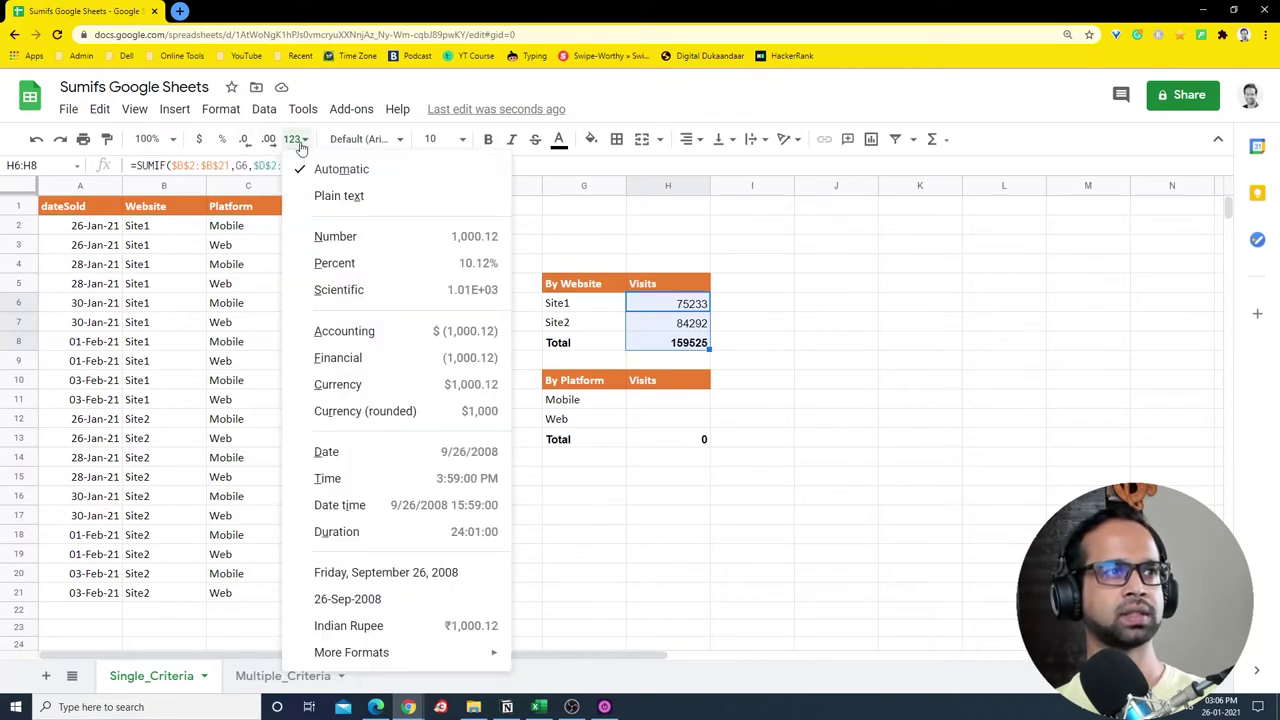
left_click(336, 236)
Remove the decimals so totals show as whole numbers: 84,292 for Site2 and 159,525 total.
left_click(276, 145)
left_click(276, 145)
left_click(250, 145)
left_click(250, 145)
left_click(250, 145)
left_click(250, 145)
left_click(668, 322)
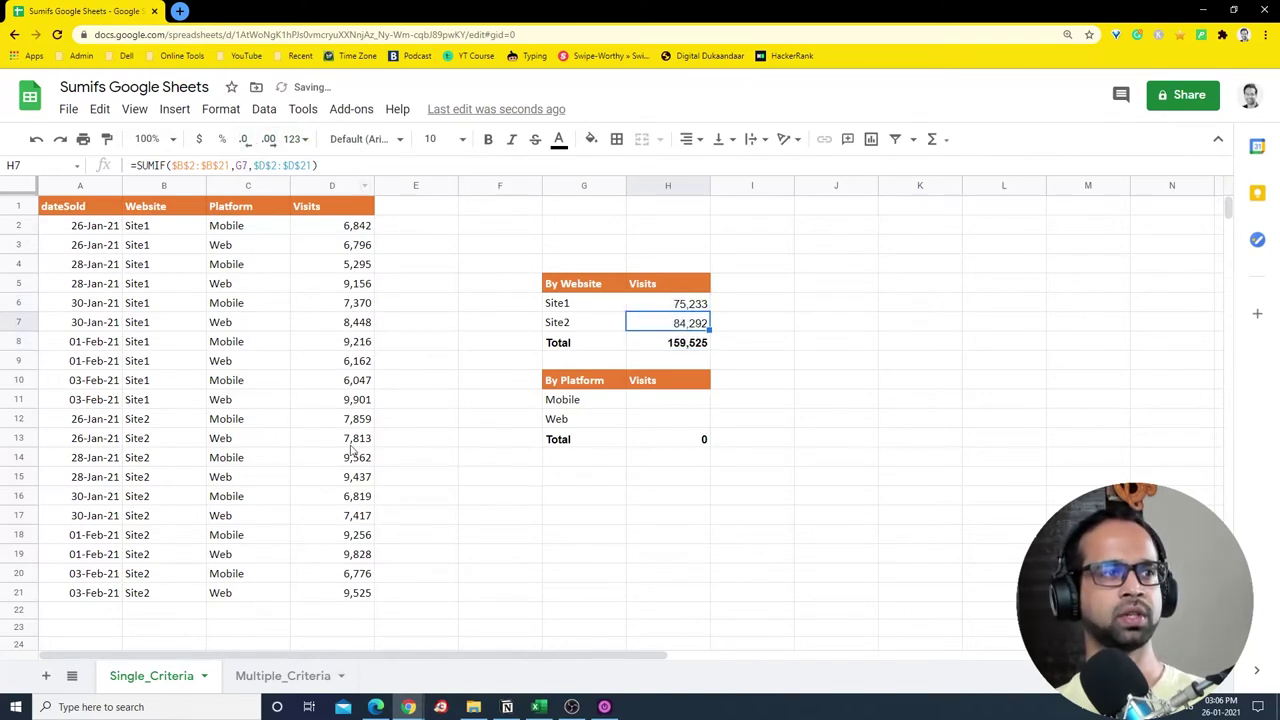
left_click_drag(350, 237, 348, 592)
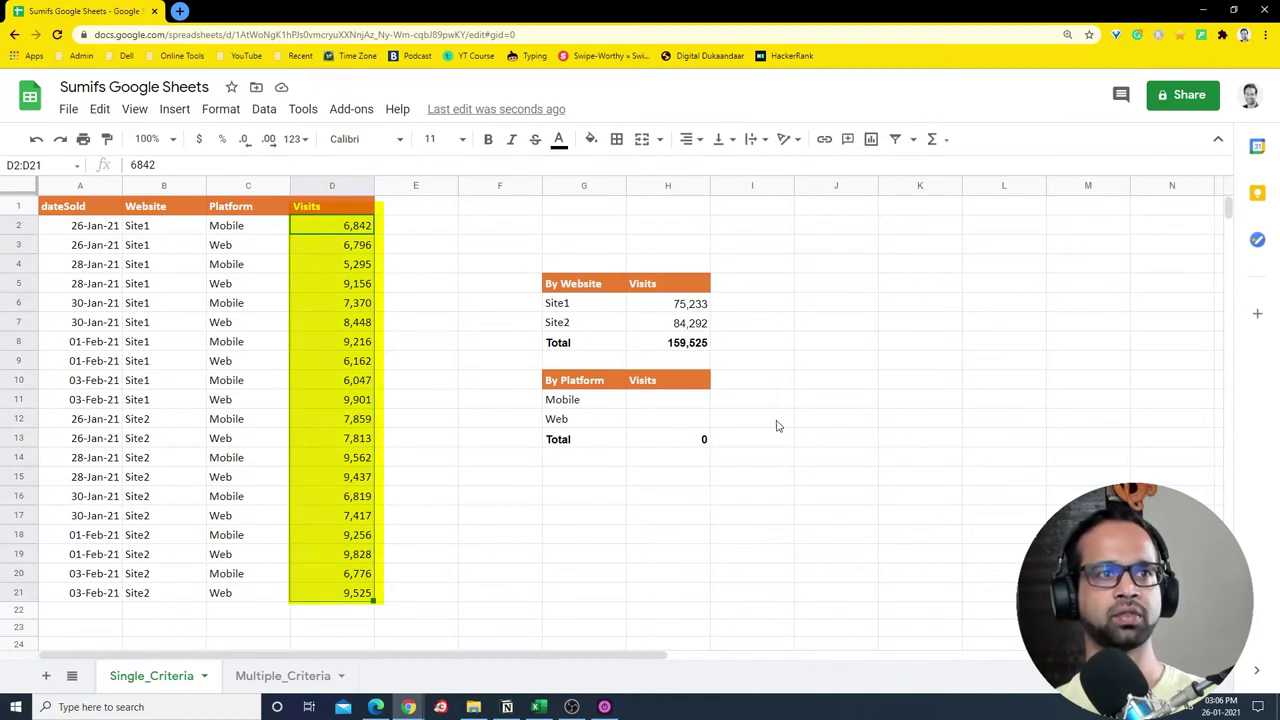
left_click(677, 346)
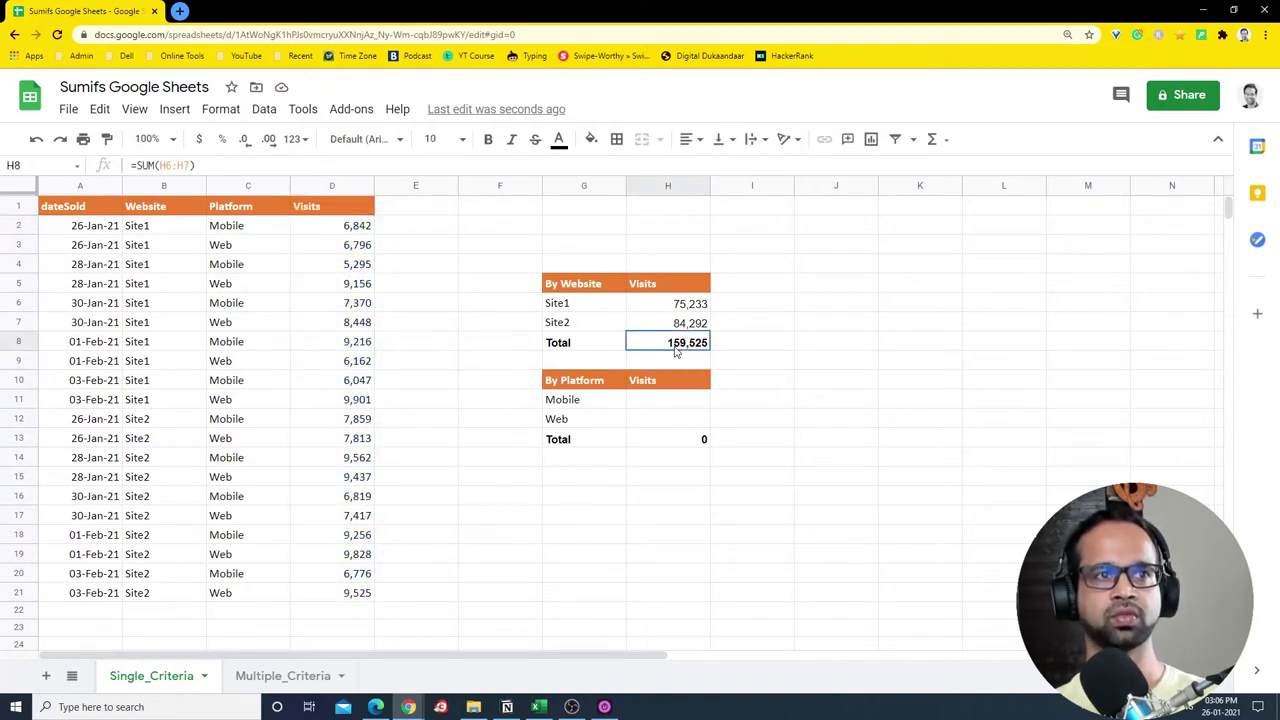
In H11, start a SUMIF with the absolute Platform range $C$2:$C$21 as criteria range.
left_click(651, 402)
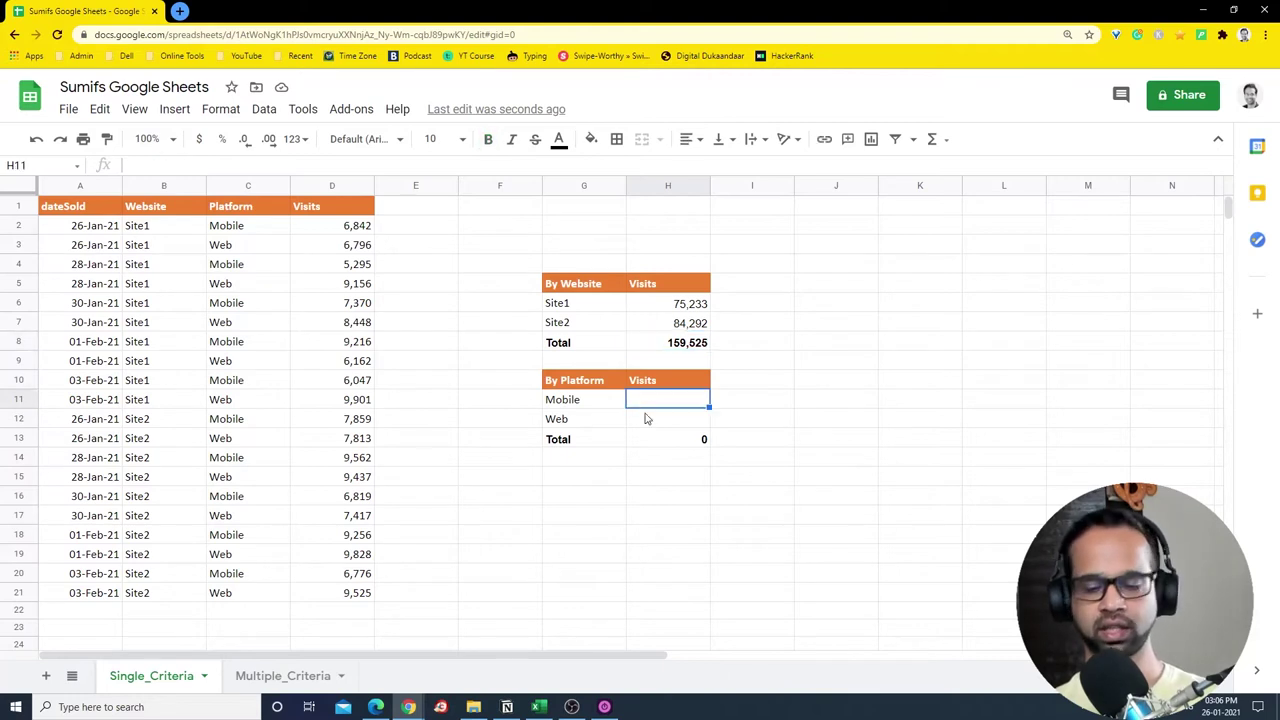
type("=")
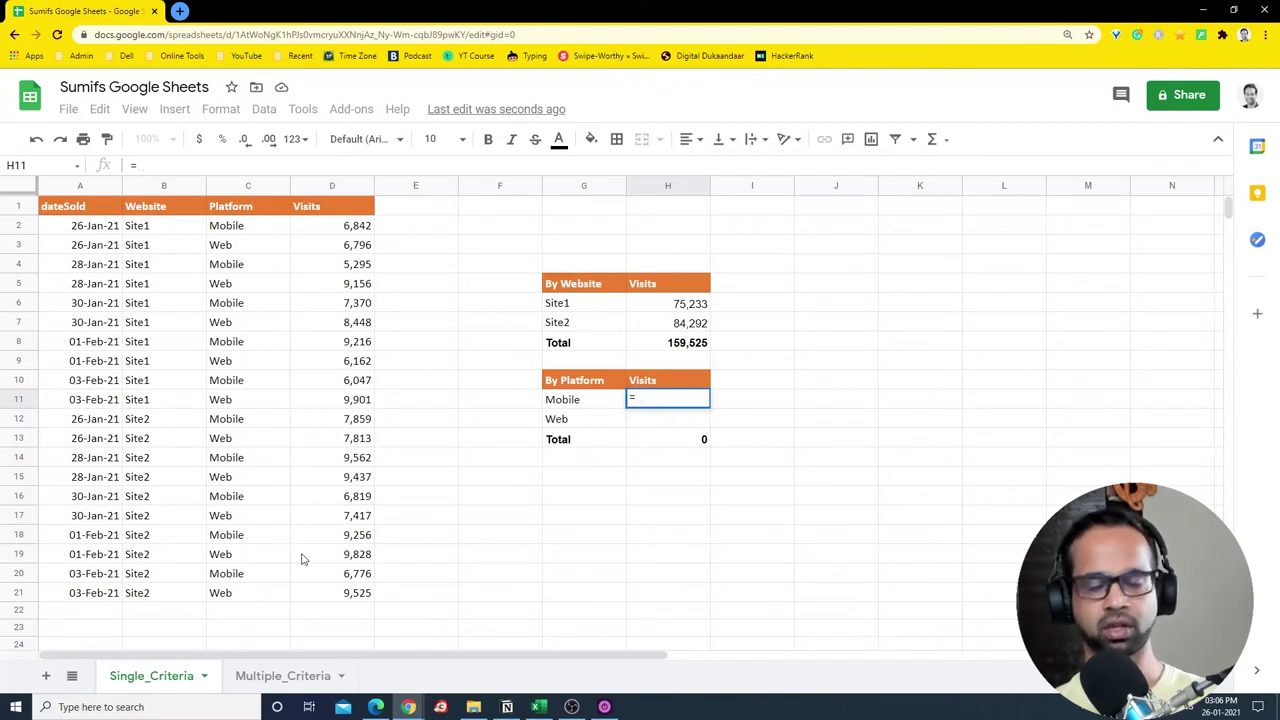
type("sum")
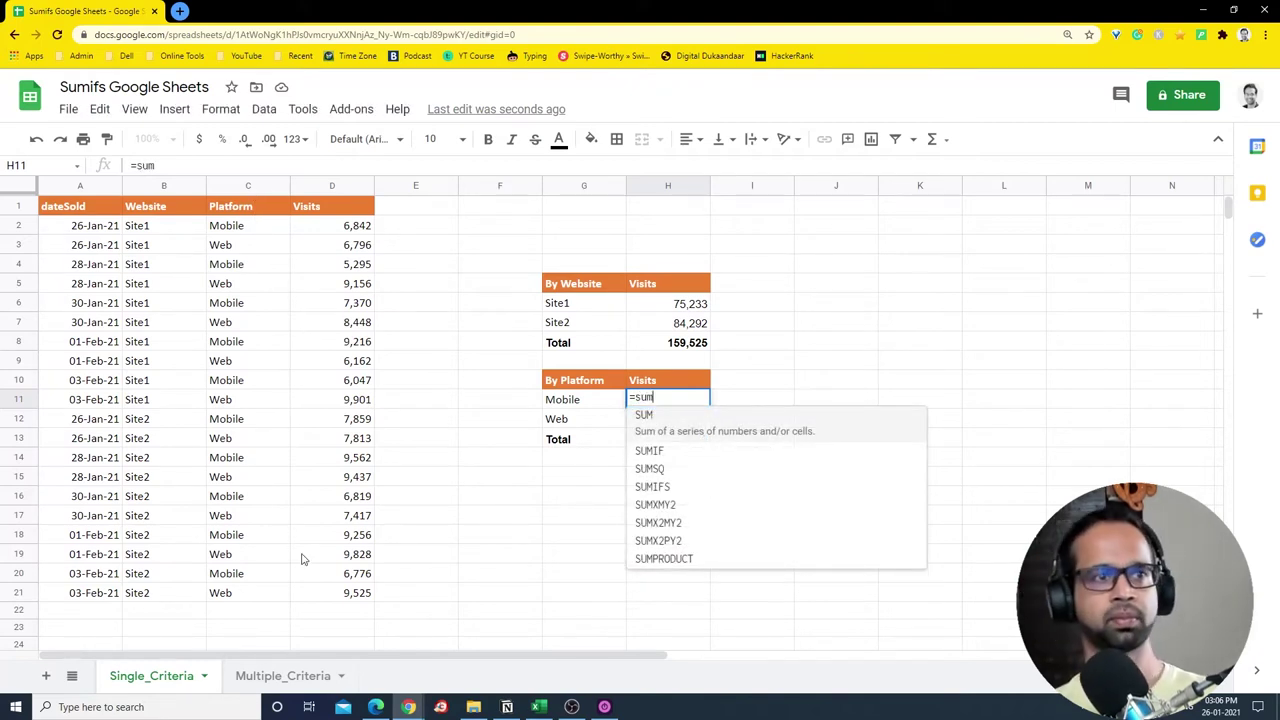
key("Down")
key("Down")
key("Up")
key("Tab")
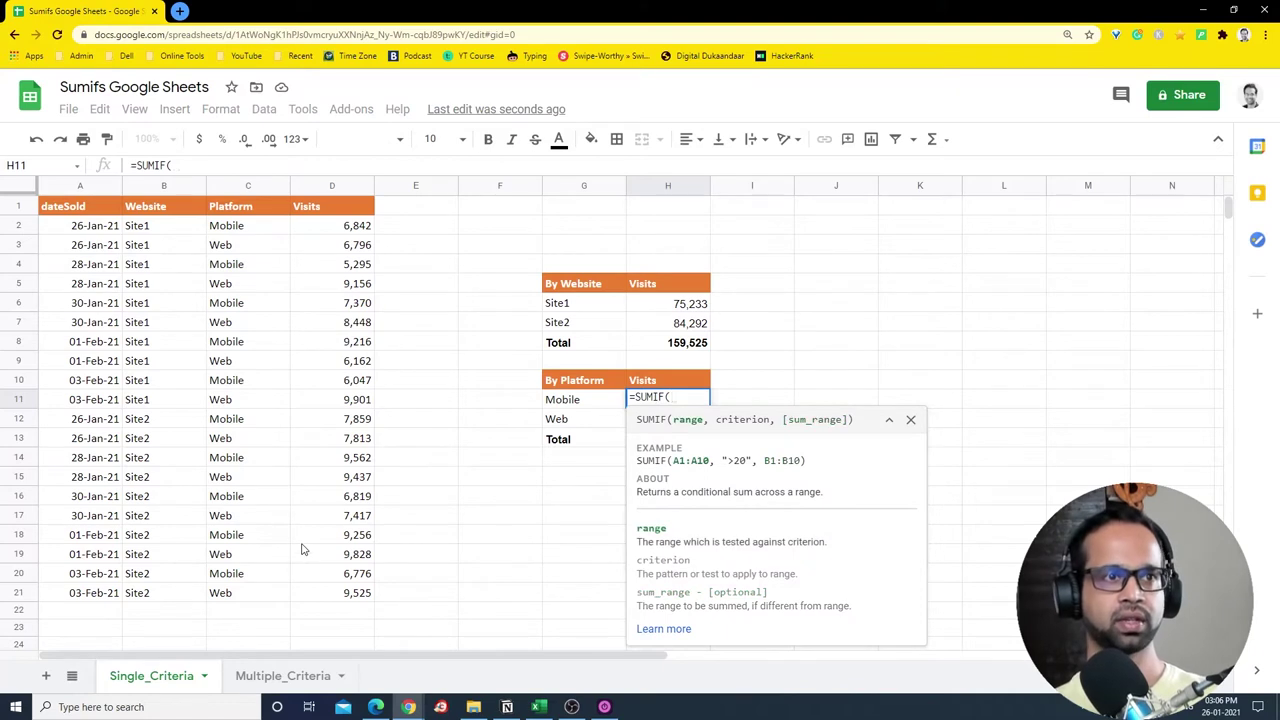
left_click_drag(228, 229, 259, 597)
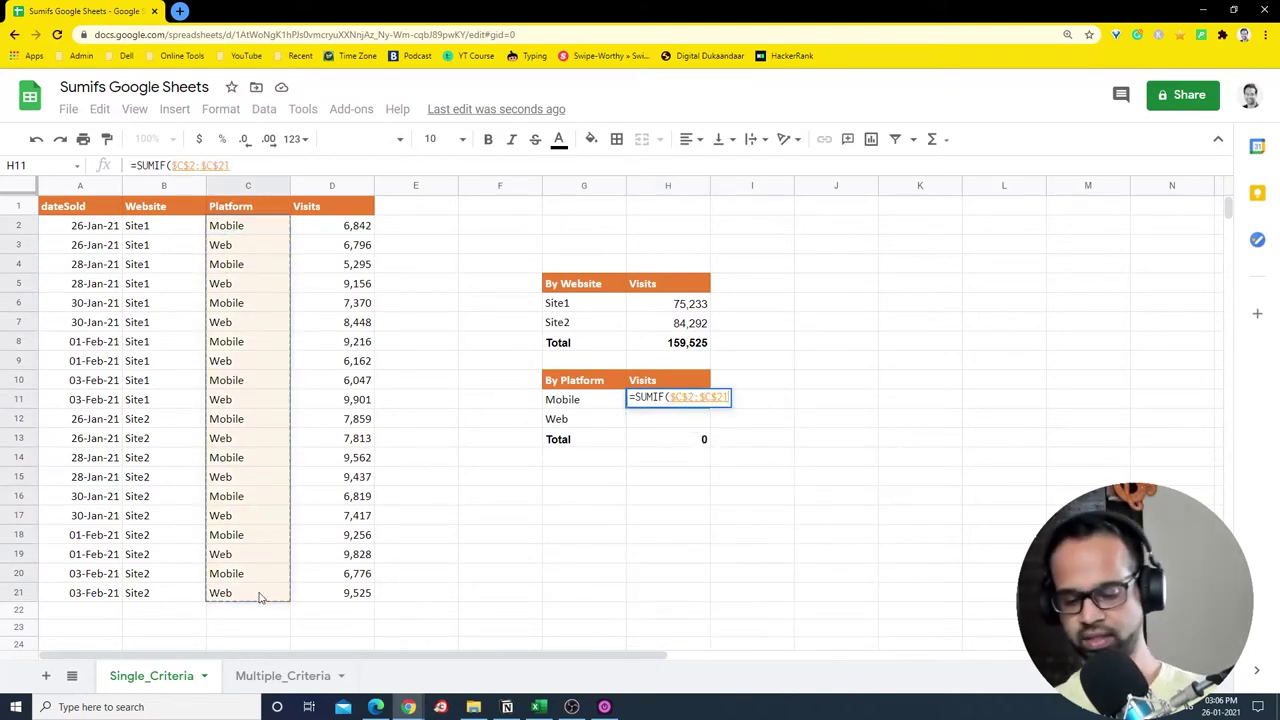
key("F4")
Add G11 as criterion and $D$2:$D$21 as sum range, giving Mobile 75042.
type(",")
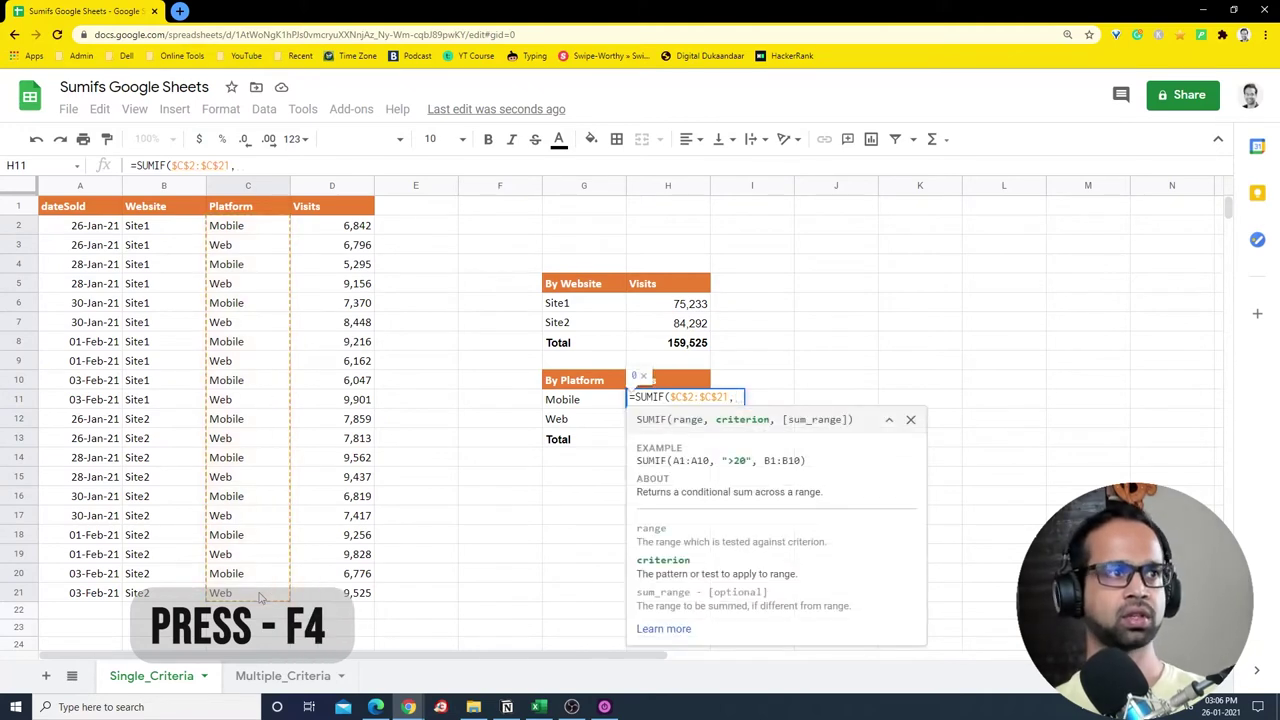
left_click(576, 401)
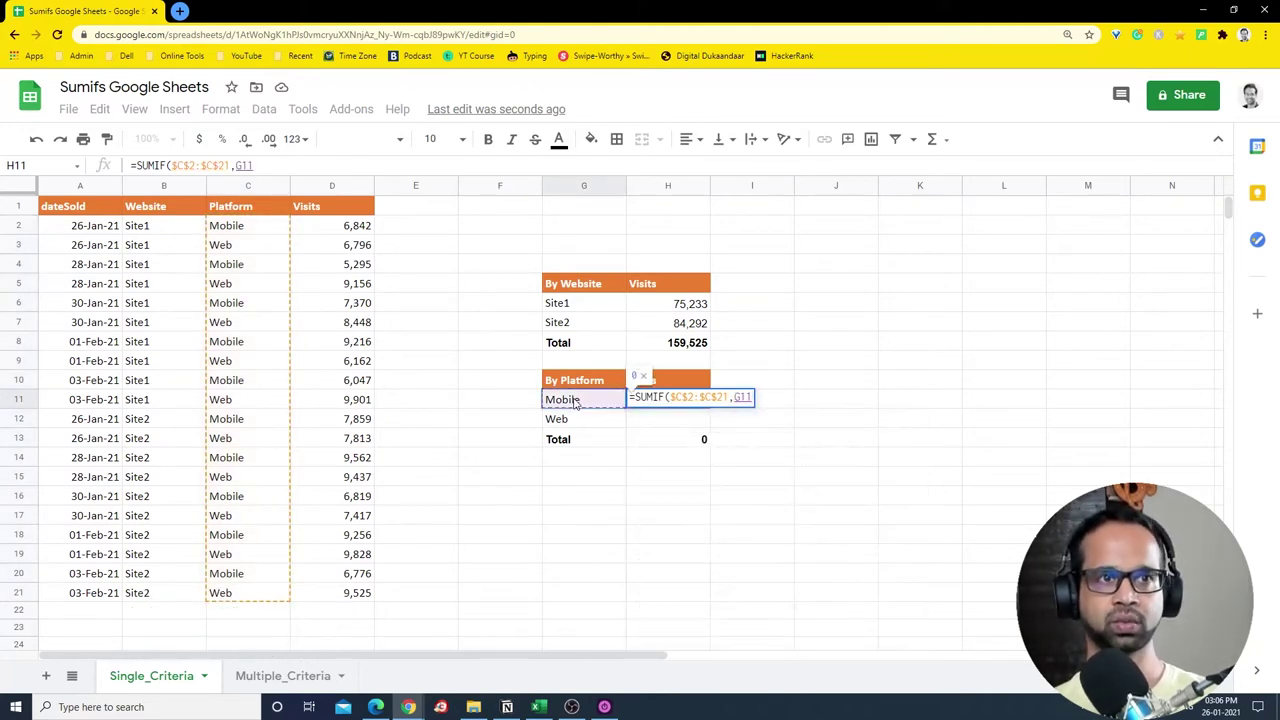
type(",")
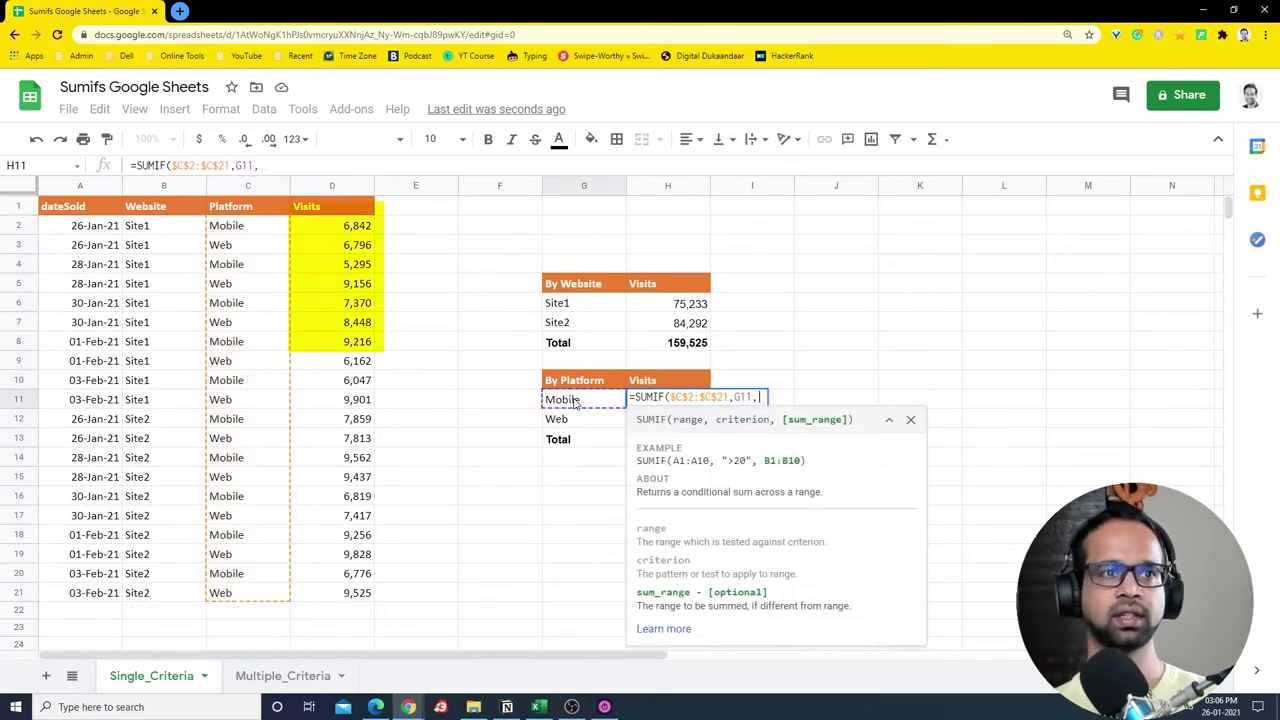
left_click_drag(349, 232, 330, 594)
key("F4")
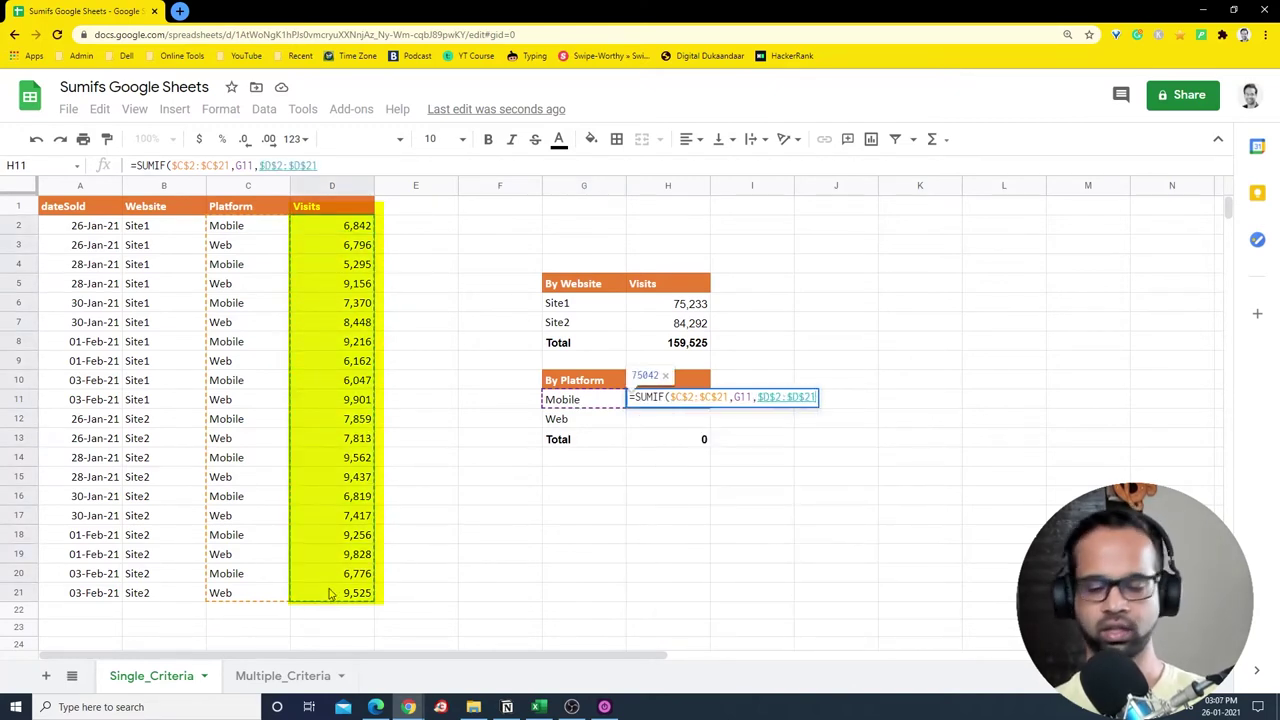
type(")")
key("Return")
Fill the formula down to Web (84483), making the By Platform Total 159525.
key("Up")
key("shift+Down")
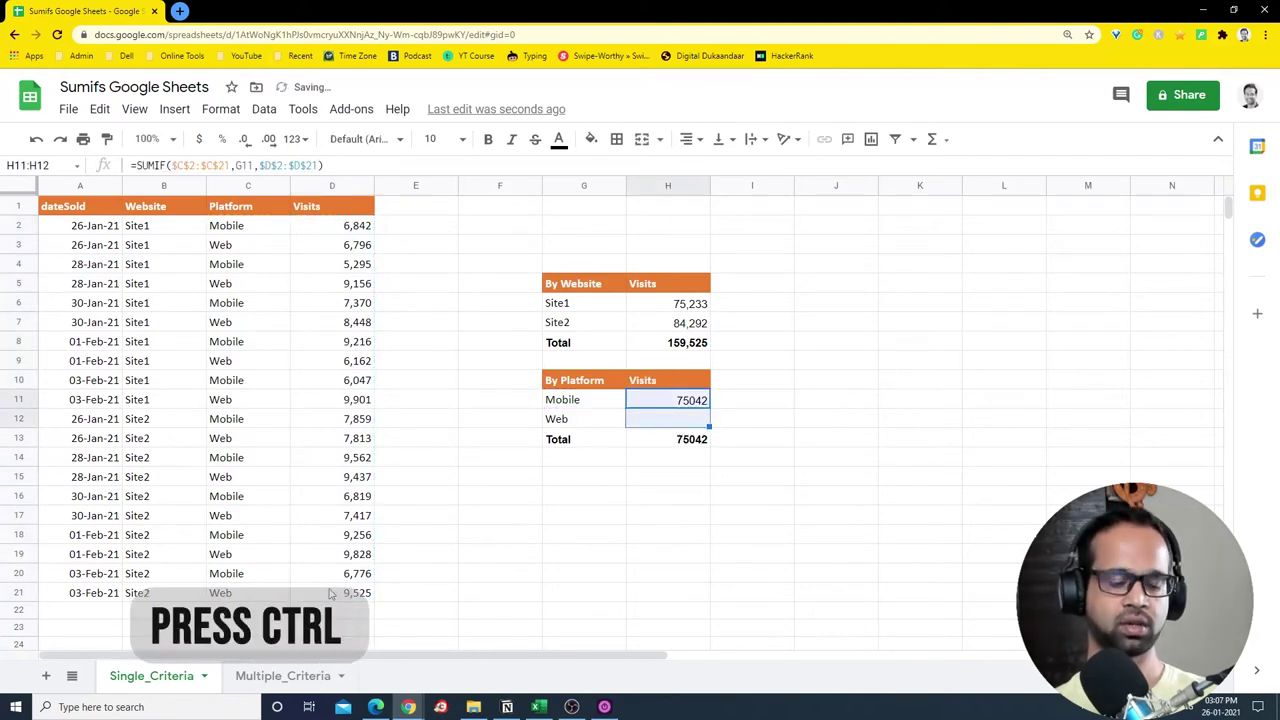
key("ctrl+d")
left_click(680, 460)
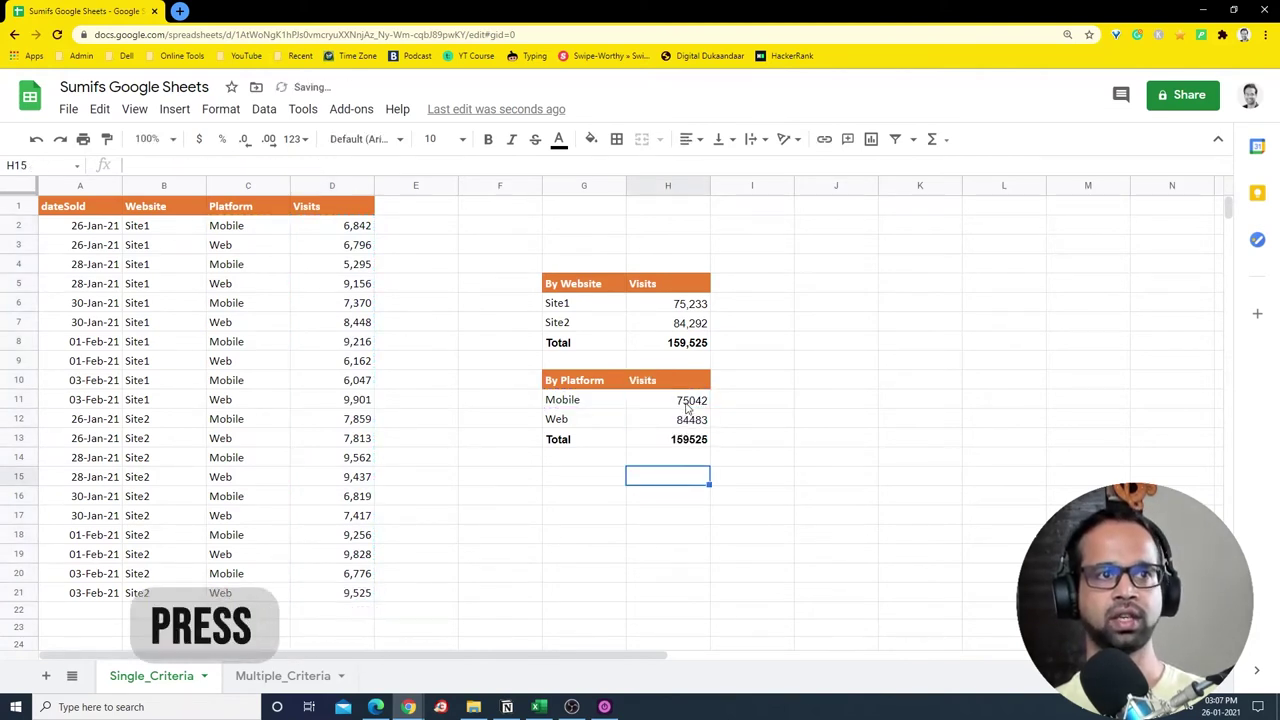
left_click_drag(689, 403, 686, 434)
Paint the H6:H8 comma format onto H11:H13, showing 75,042, 84,483 and 159,525.
mouse_move(658, 308)
left_mouse_down()
mouse_move(667, 358)
mouse_move(665, 304)
left_mouse_up()
left_click(107, 139)
left_click_drag(680, 404, 677, 443)
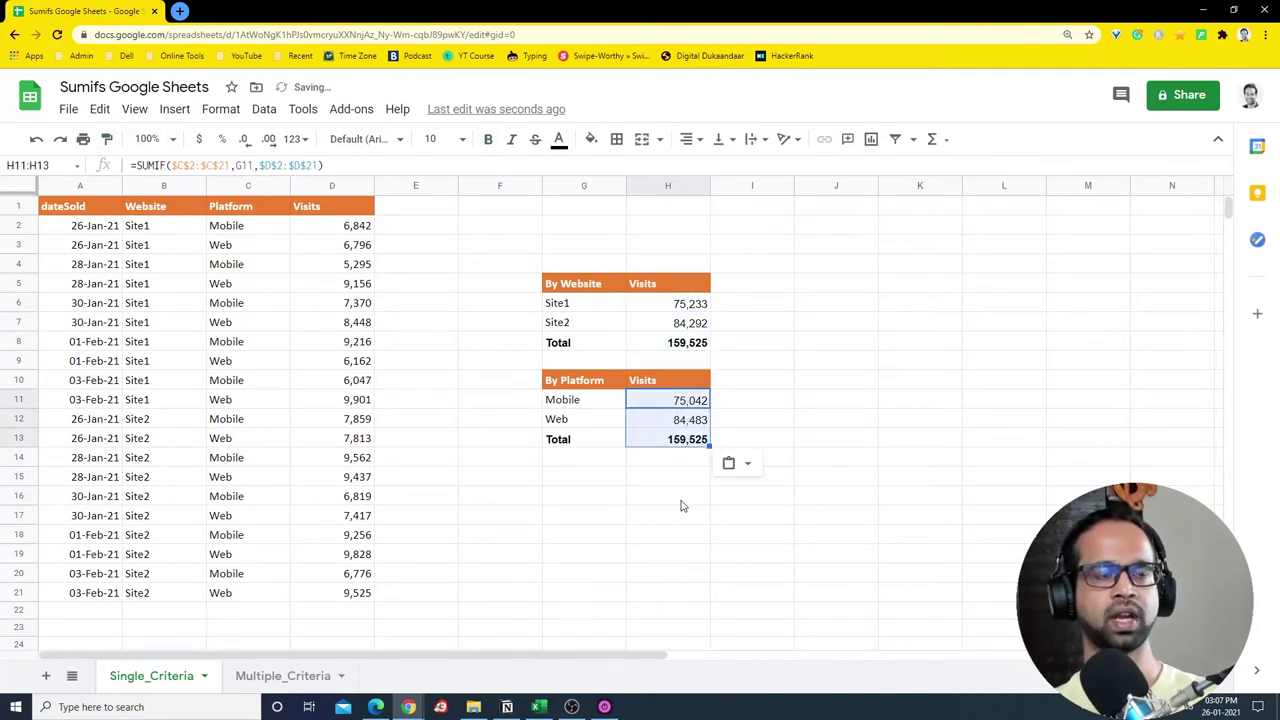
Review the Site1 formula and Platform rows, then switch to the Multiple_Criteria sheet.
left_click(678, 306)
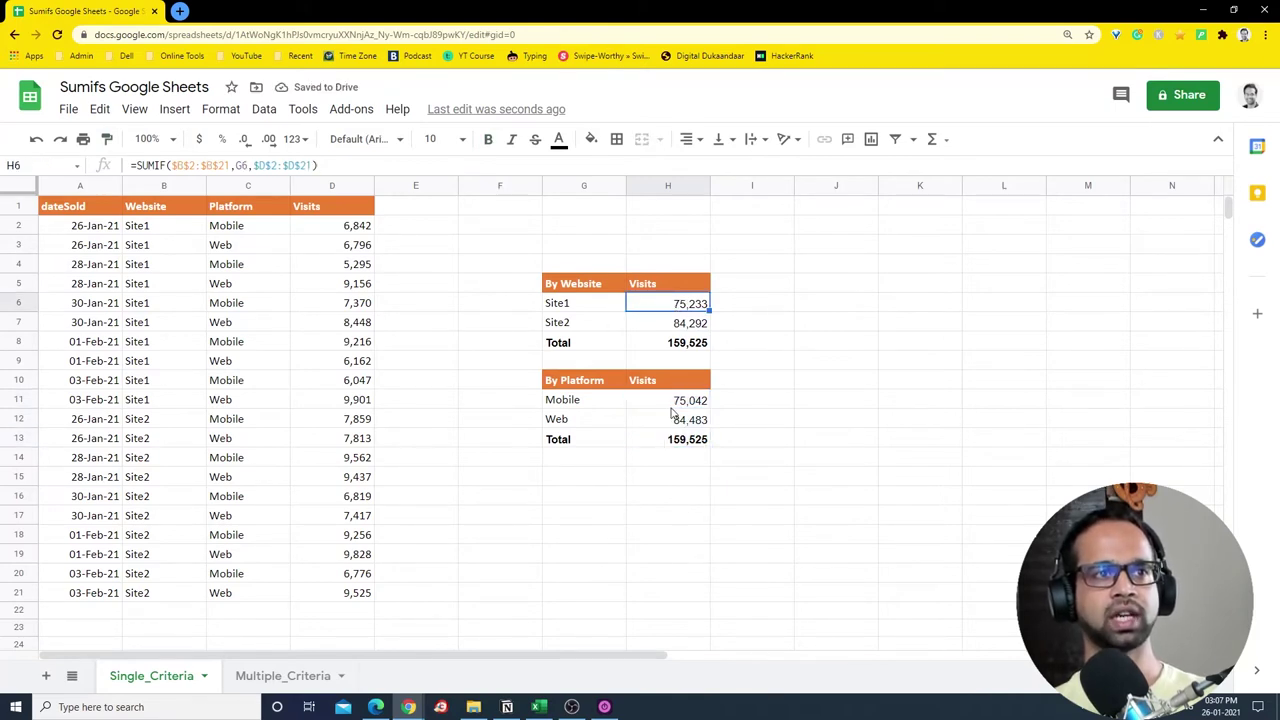
left_click_drag(586, 402, 677, 413)
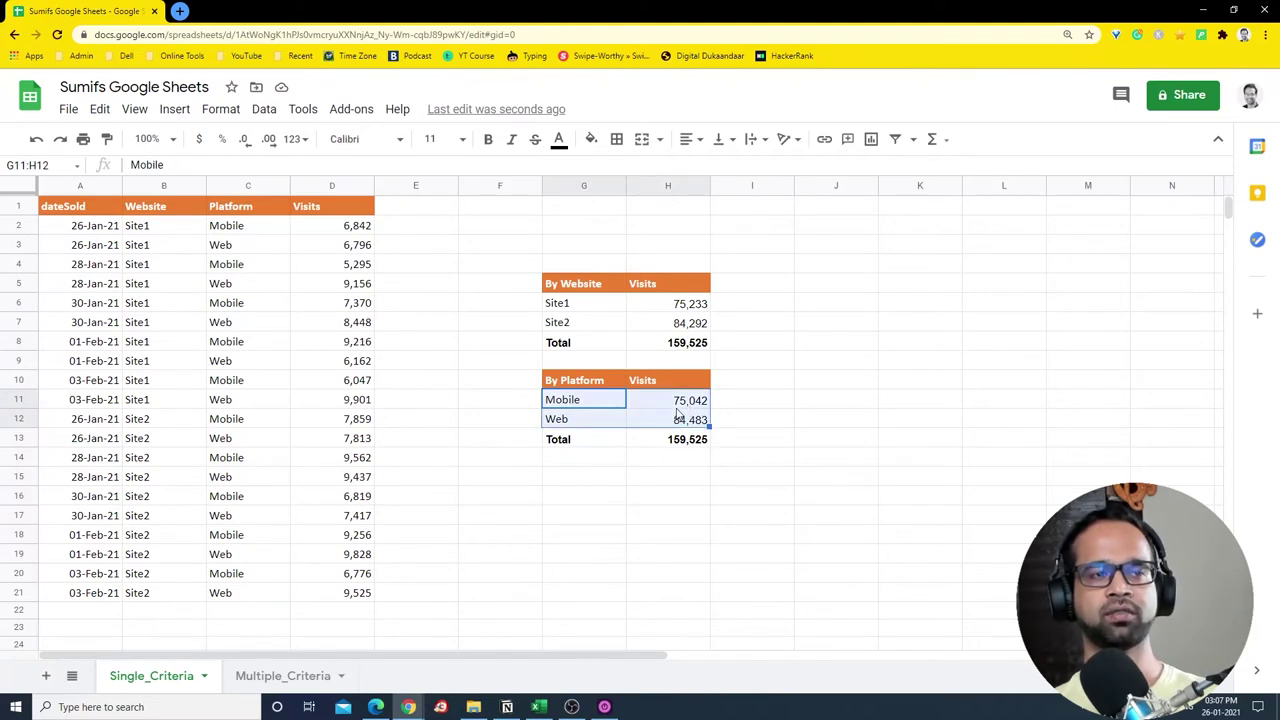
left_click(561, 572)
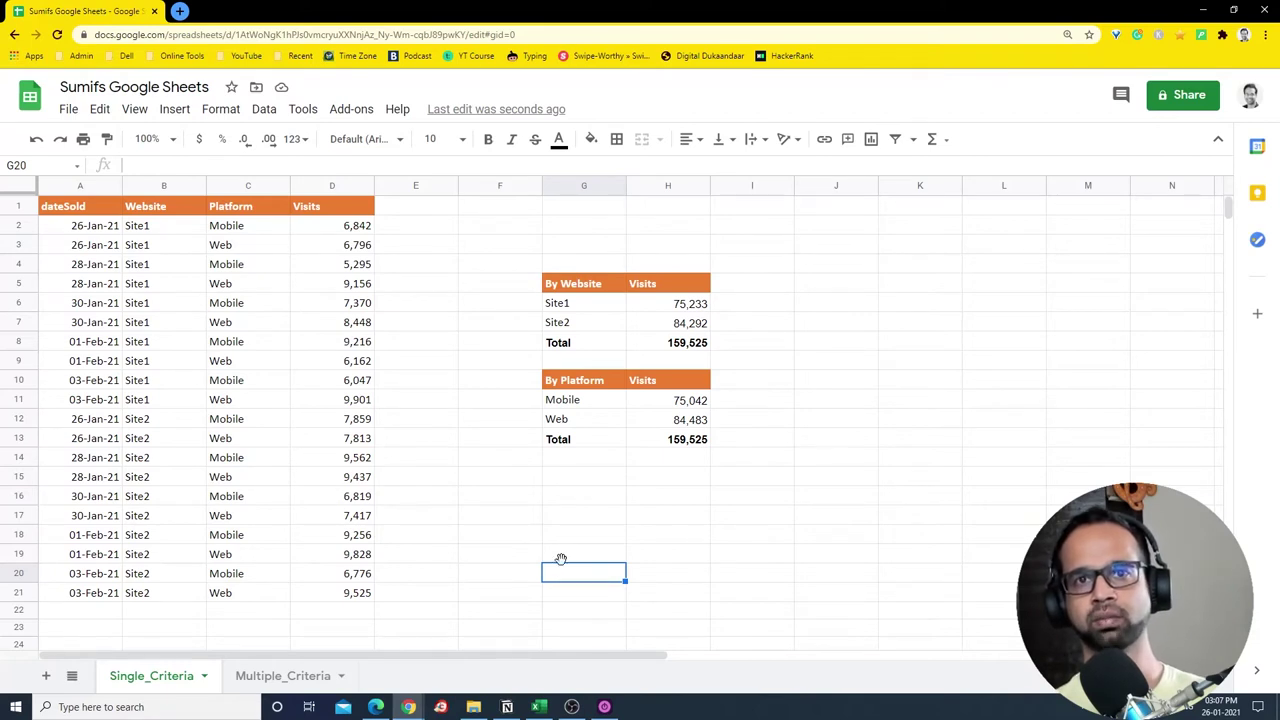
left_click(318, 675)
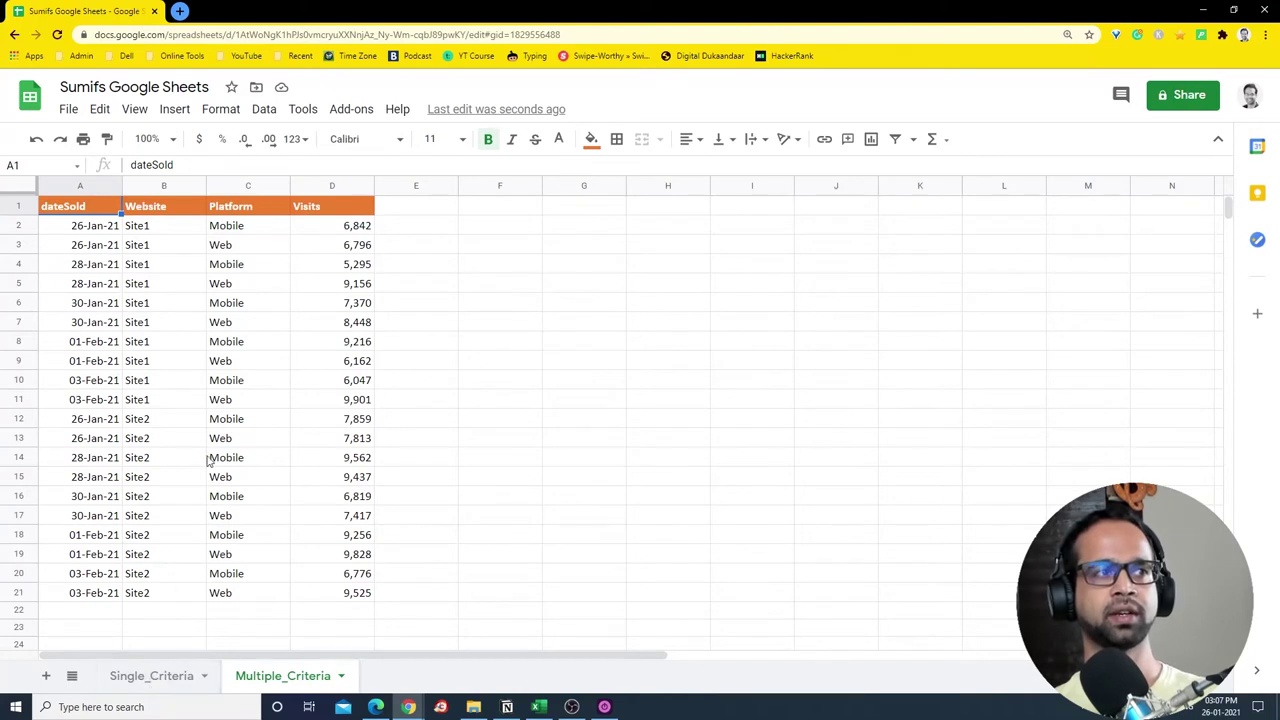
Copy the Site1 and Site2 names from the Website column into G5:G6.
left_click(158, 678)
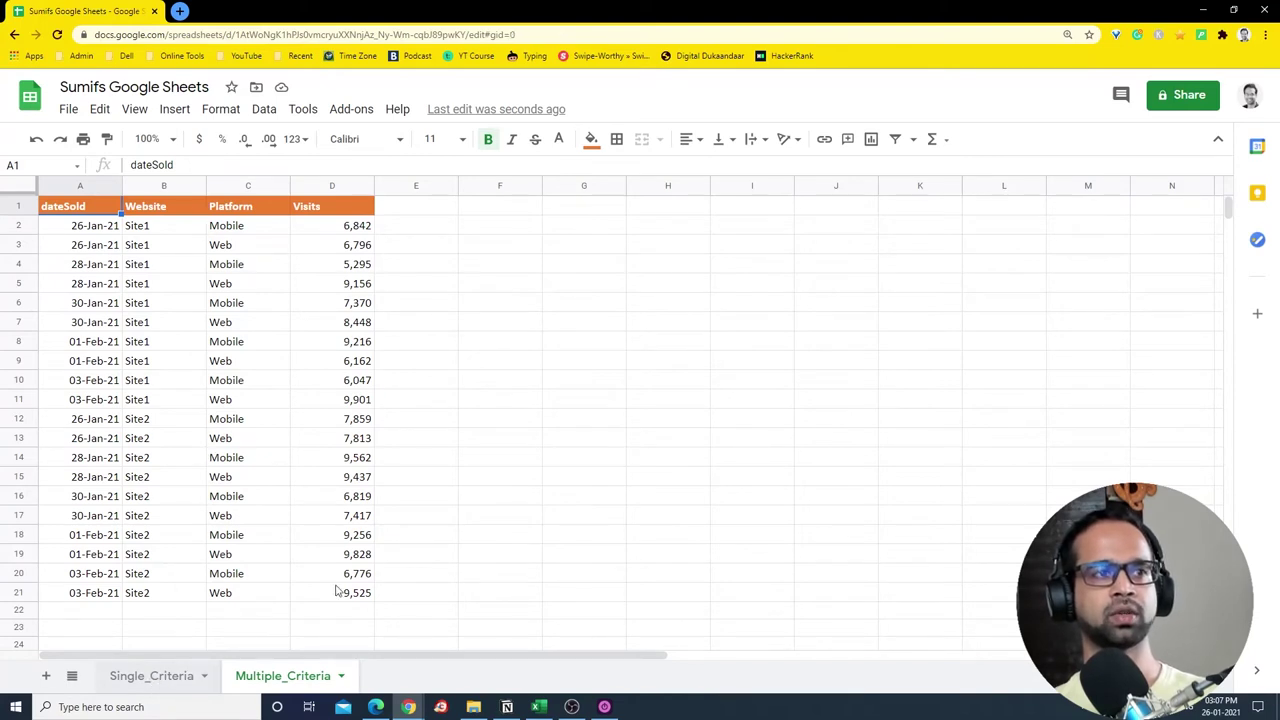
left_click(268, 677)
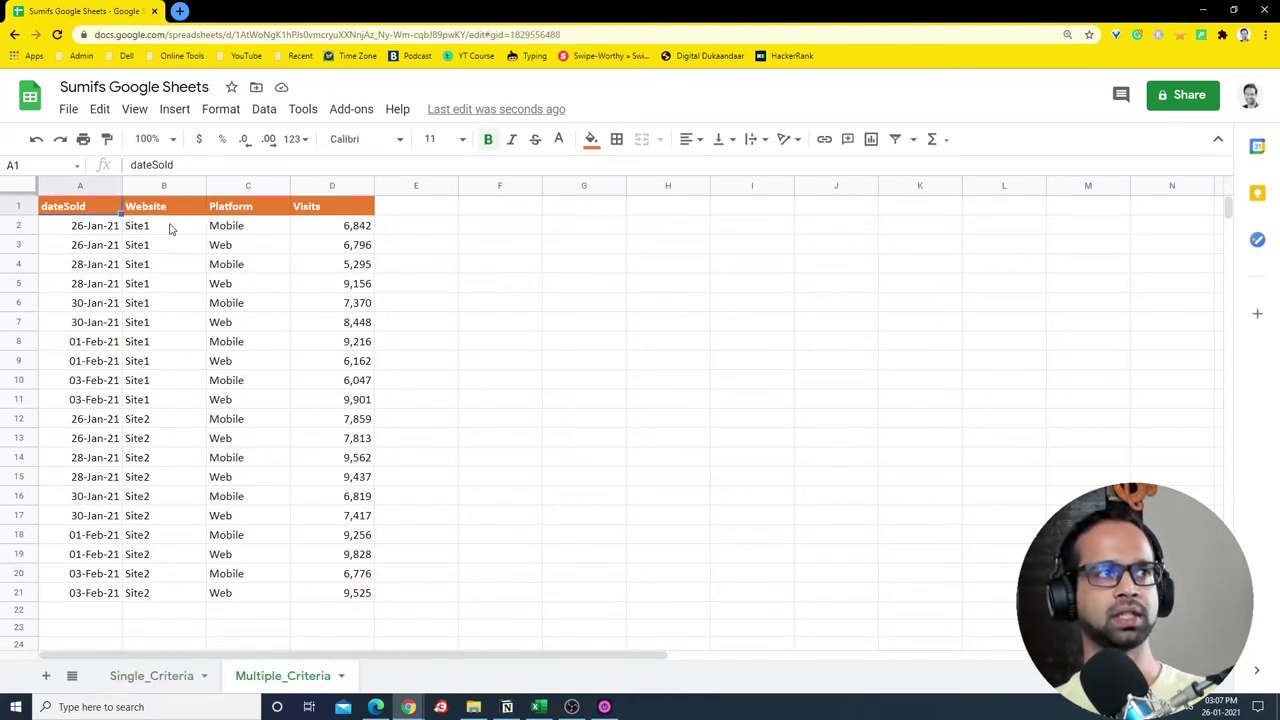
left_click(170, 230)
left_click(156, 423, "ctrl")
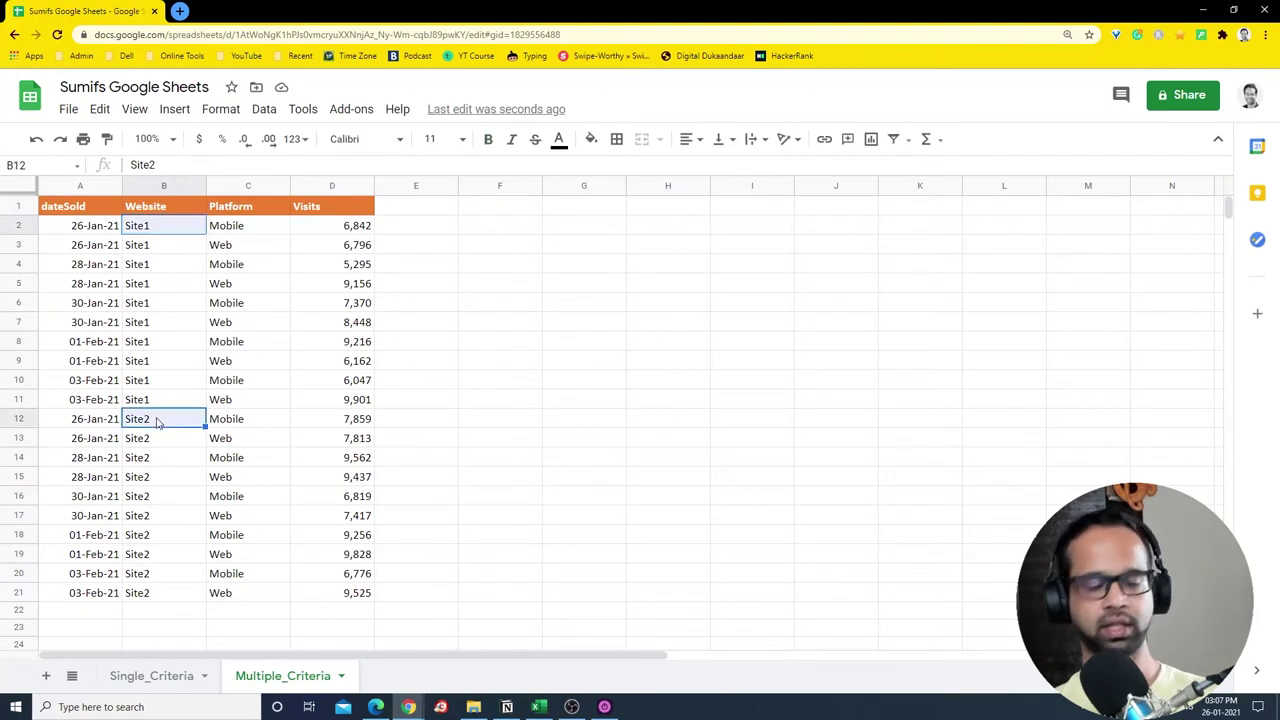
key("ctrl+c")
left_click(606, 283)
key("ctrl+v")
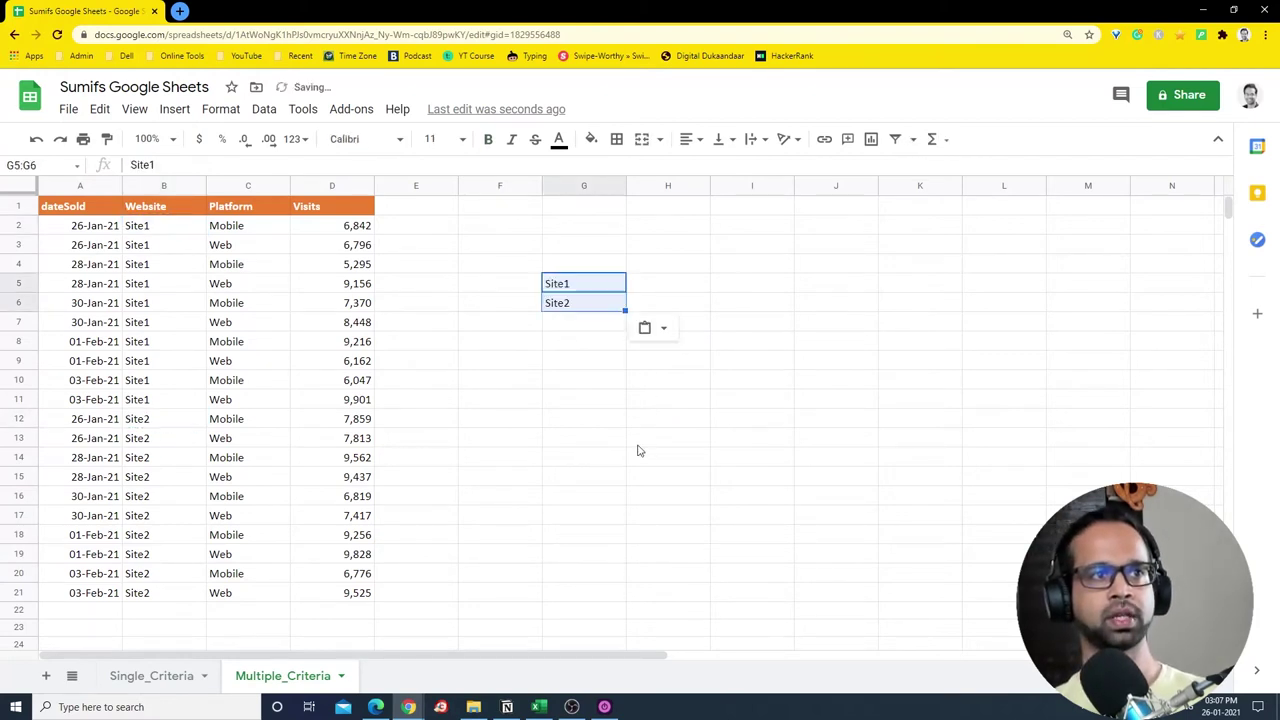
left_click(558, 443)
Copy the Mobile and Web platform names into I5:I6.
left_click_drag(262, 226, 257, 246)
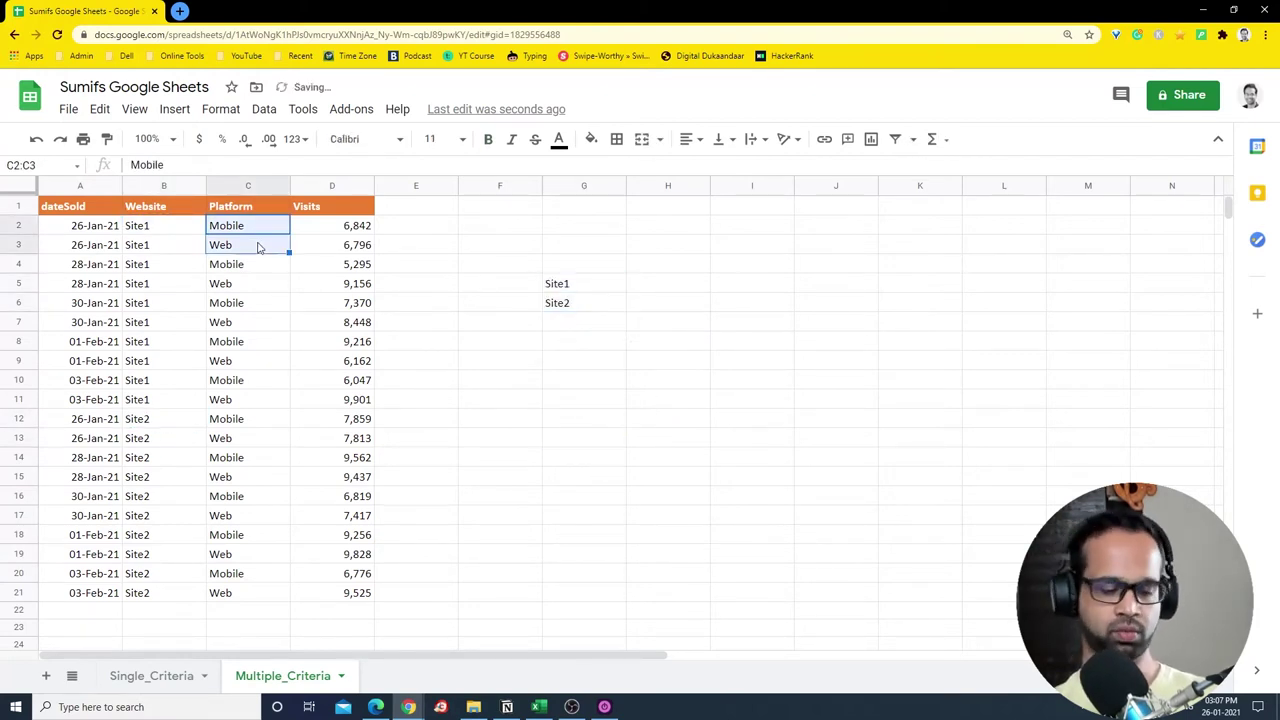
key("ctrl+c")
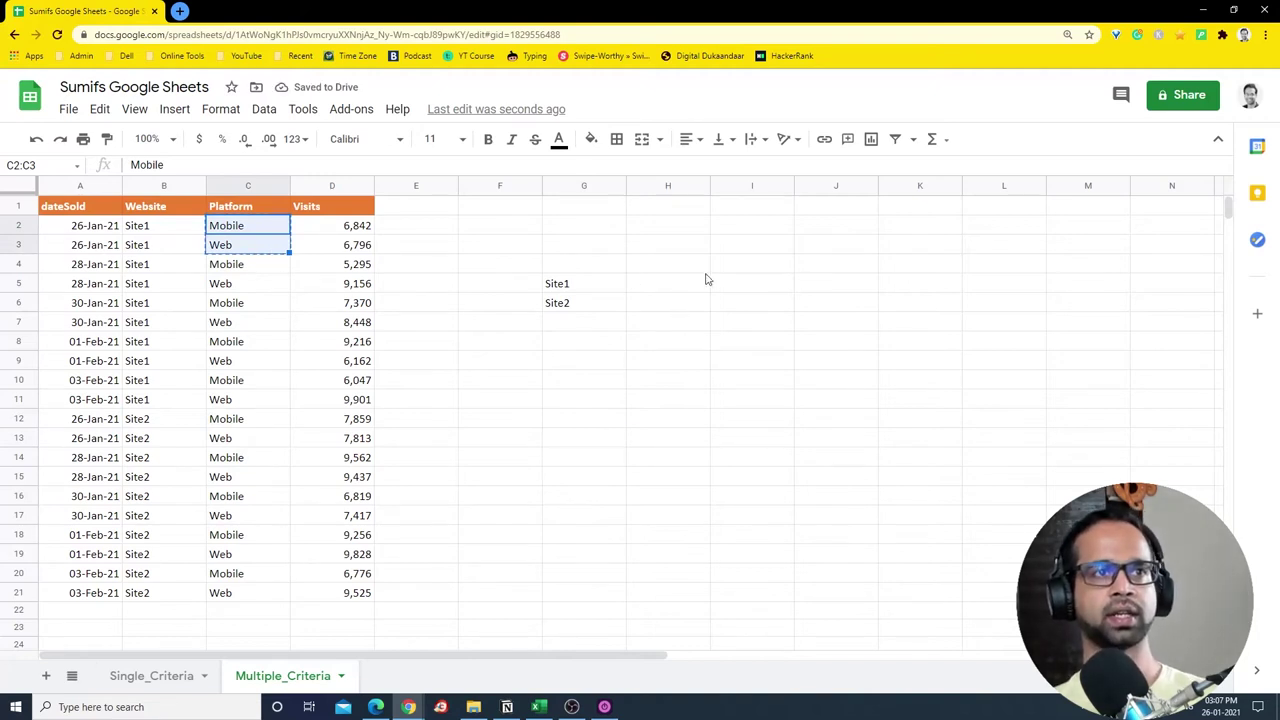
left_click(733, 289)
key("ctrl+v")
left_click(740, 343)
Move Site2 down to G7 and fill Site1 into G6.
left_click(576, 310)
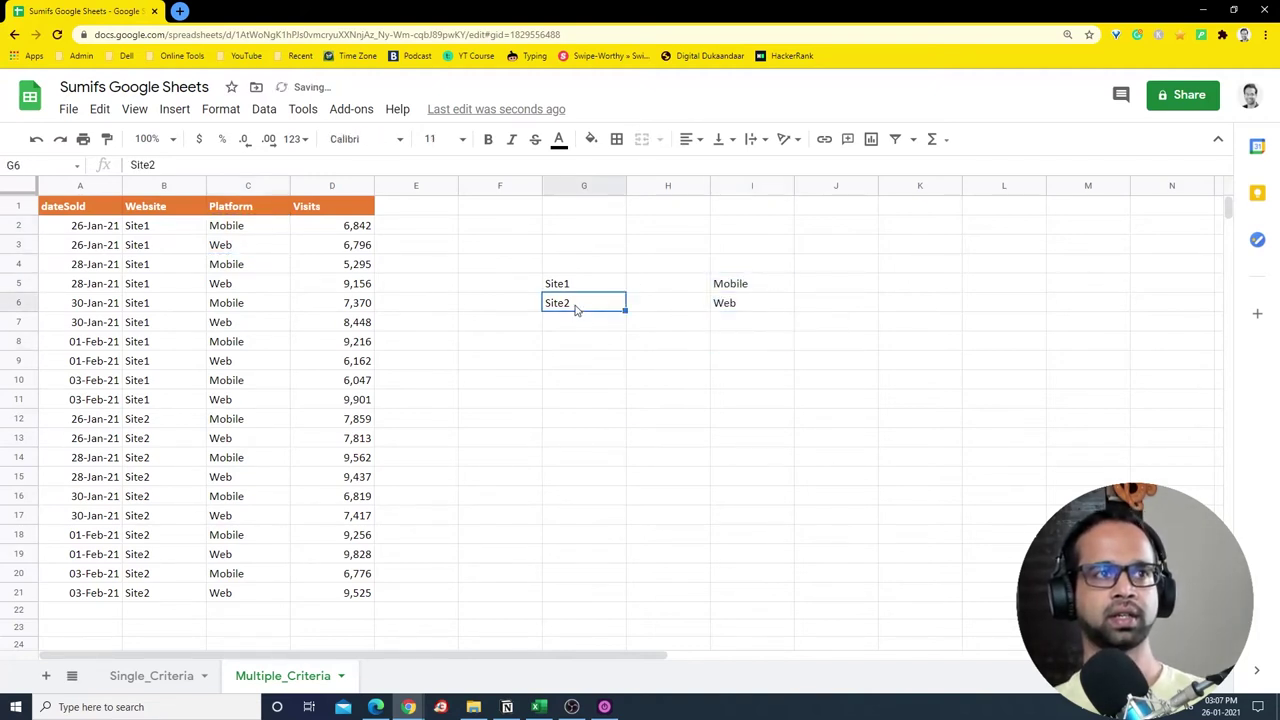
mouse_move(580, 311)
left_mouse_down()
mouse_move(583, 329)
mouse_move(583, 306)
left_mouse_up()
key("ctrl+d")
Place Mobile and Web twice in H5:H8 and fill Site2 into G8.
left_click(746, 286)
left_click_drag(745, 288, 692, 314)
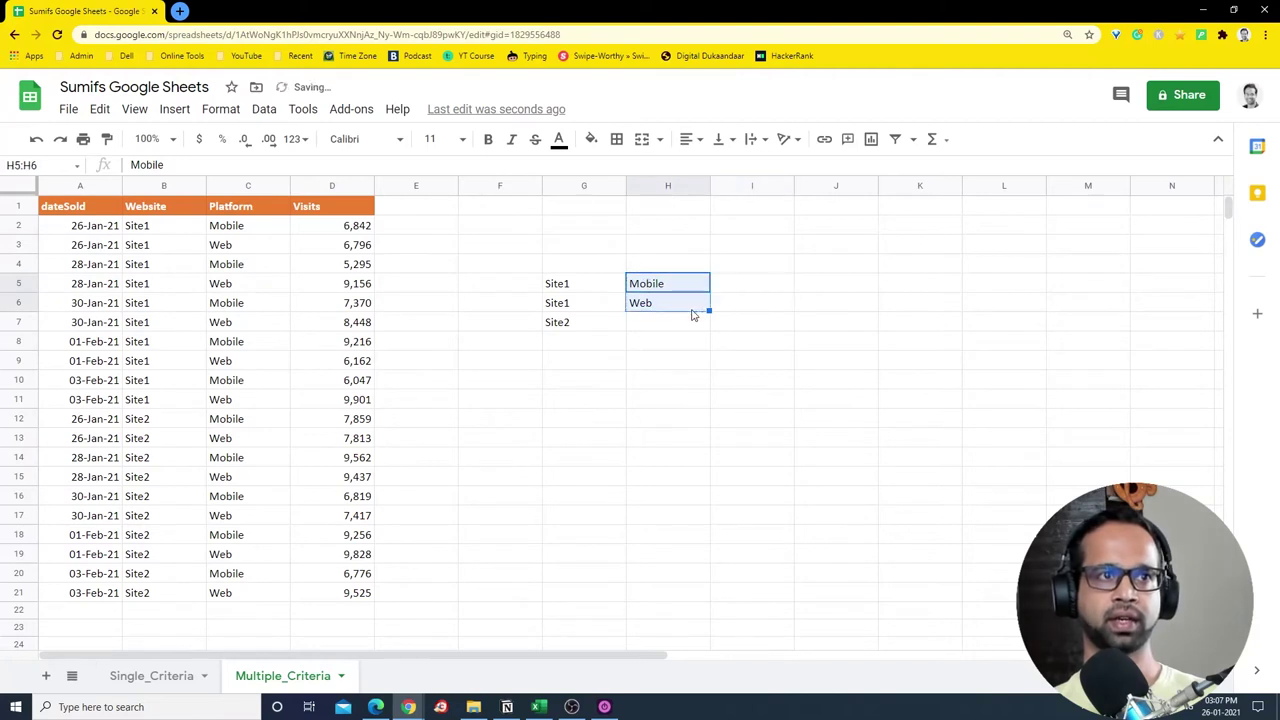
key("ctrl+c")
left_click(664, 322)
key("ctrl+v")
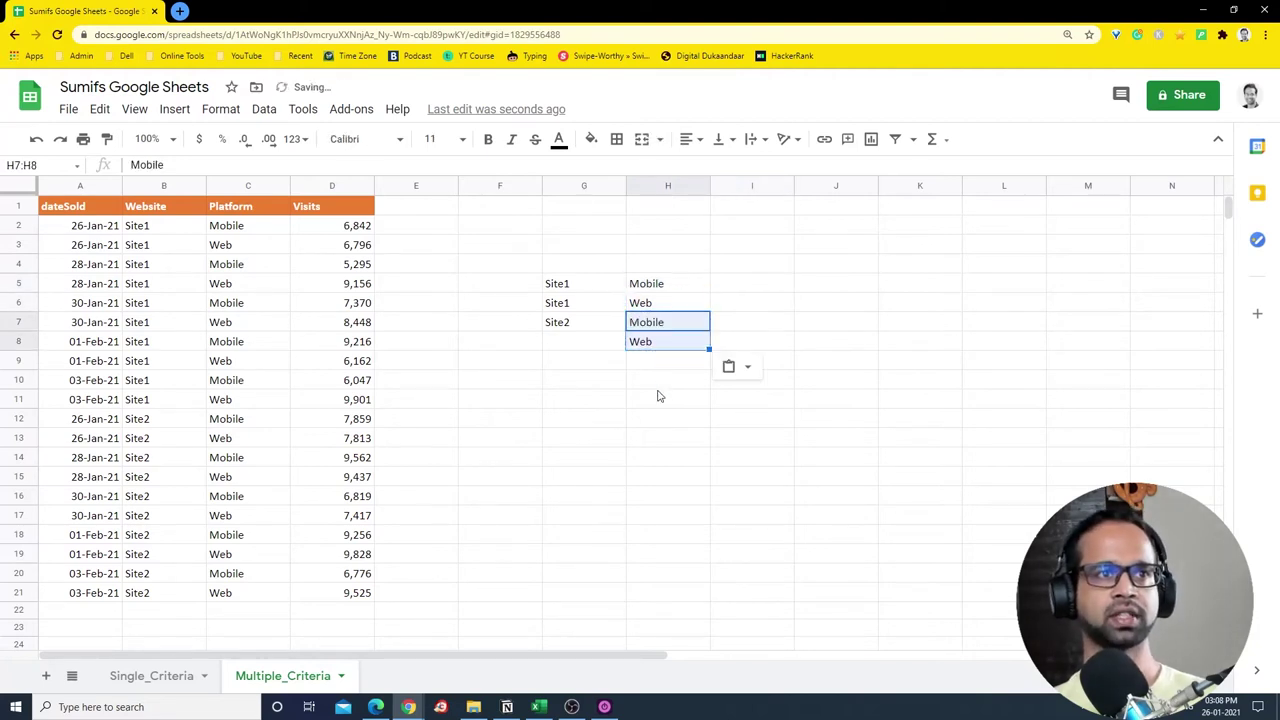
left_click(592, 342)
key("ctrl+d")
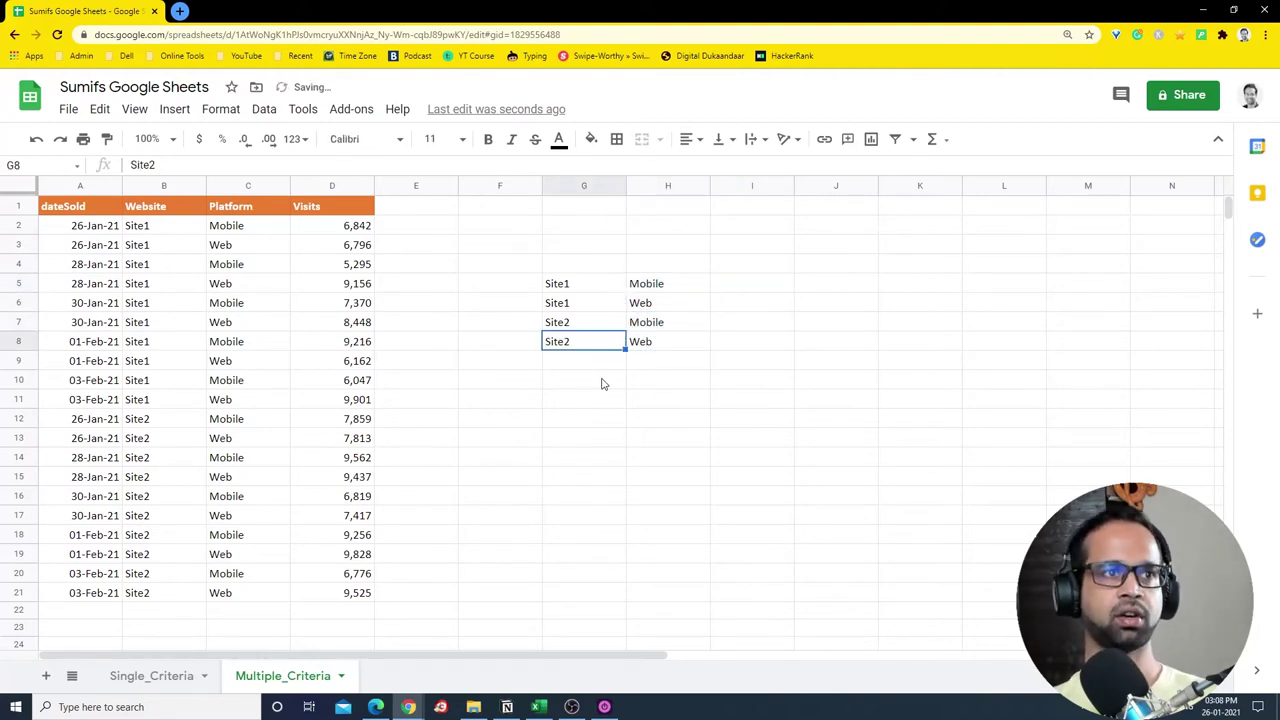
left_click(600, 381)
left_click(575, 290)
left_click_drag(586, 289, 586, 342)
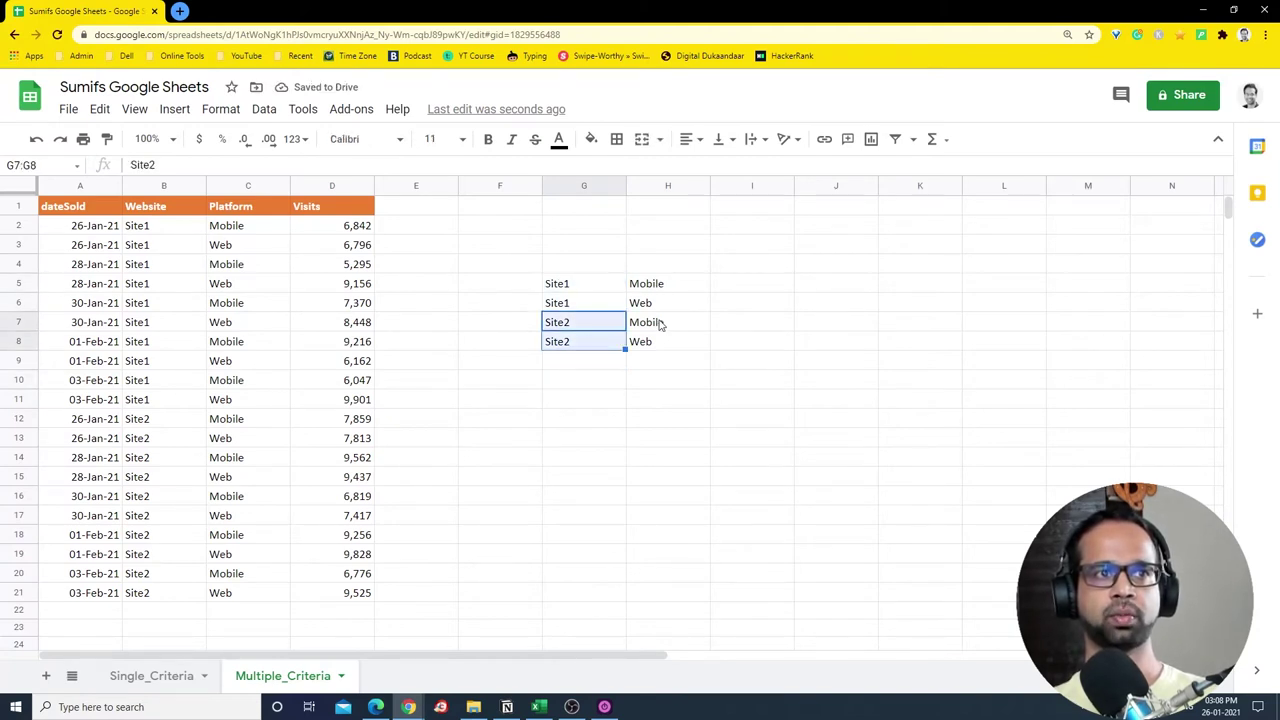
Copy the Website and Platform headers into G4:H4 above the pairs.
left_click(232, 207)
left_click_drag(197, 211, 228, 207)
key("ctrl+c")
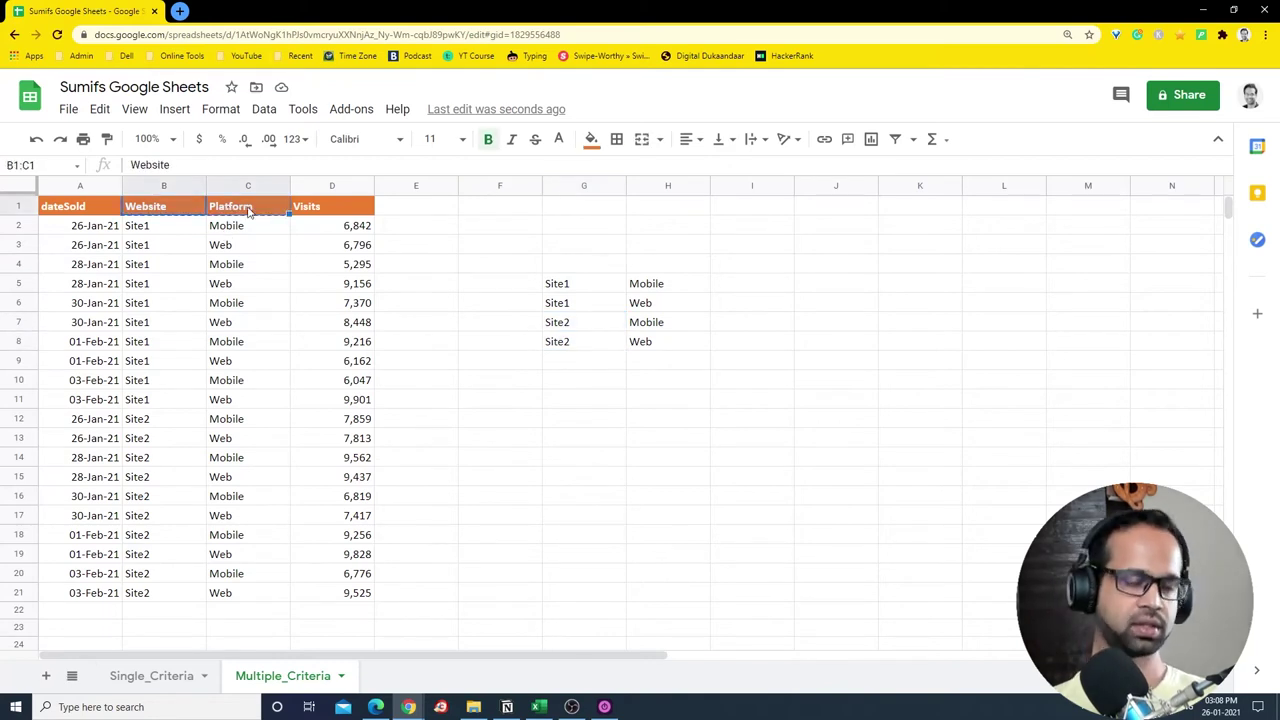
left_click(600, 268)
key("ctrl+v")
Copy the orange Visits header from D1 into I4 beside Website and Platform.
left_click(691, 408)
left_click(740, 250)
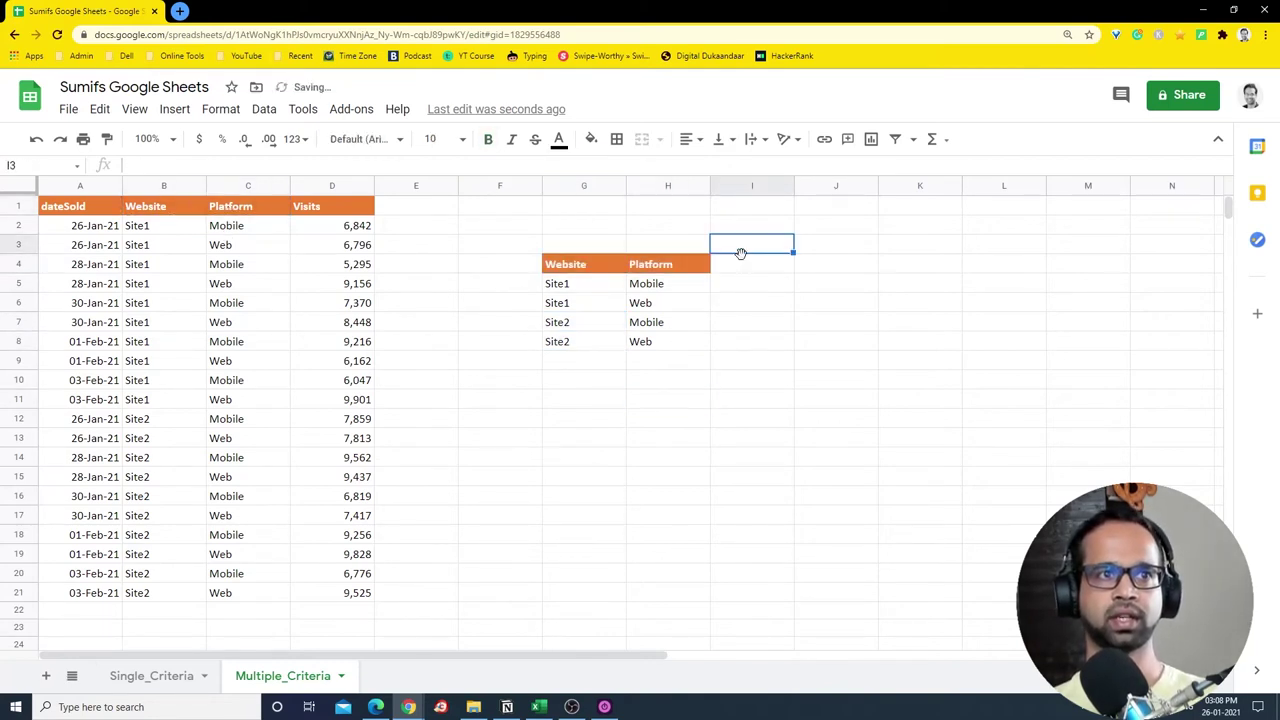
left_click(340, 203)
key("ctrl+c")
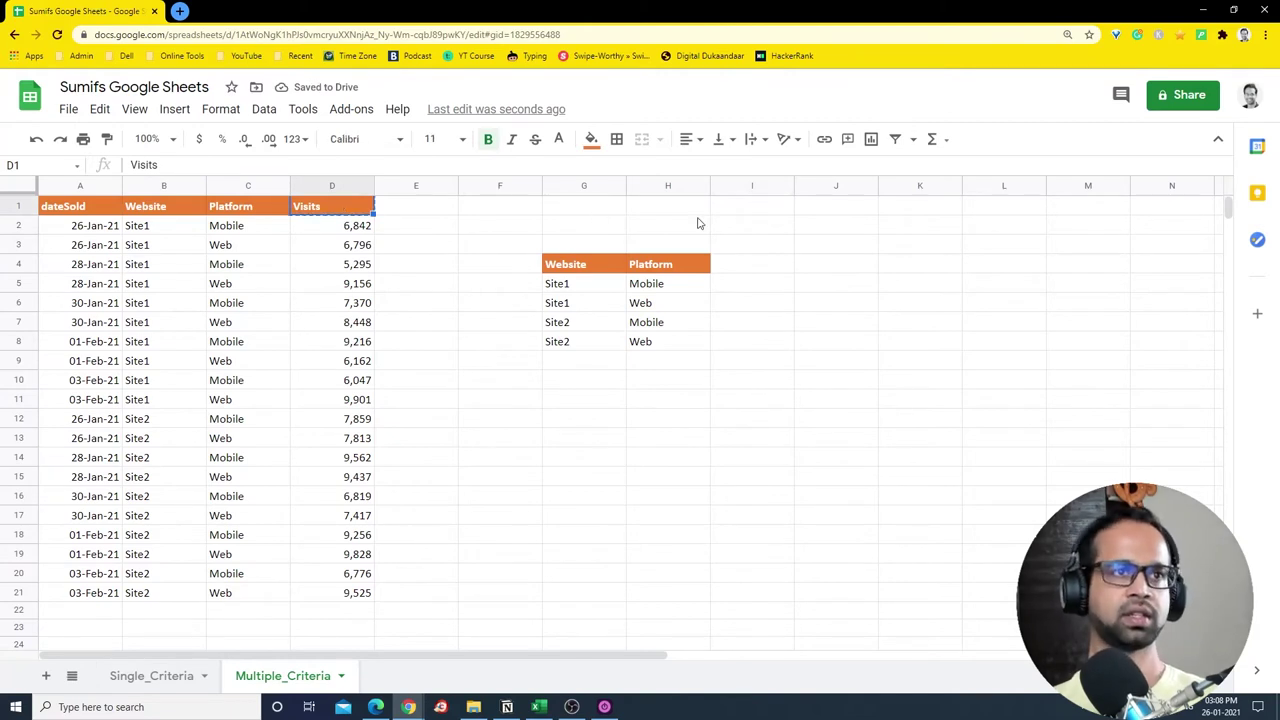
left_click(750, 265)
key("ctrl+v")
left_click(754, 362)
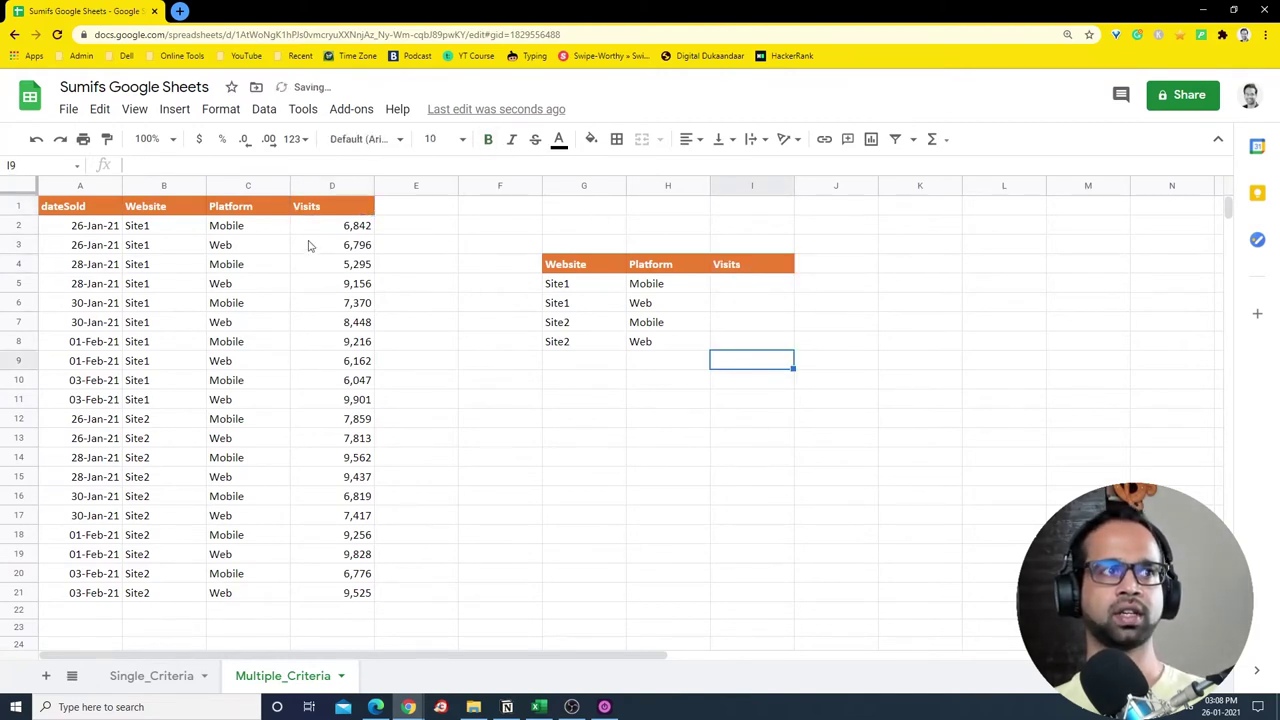
left_click(152, 283)
left_click(776, 347)
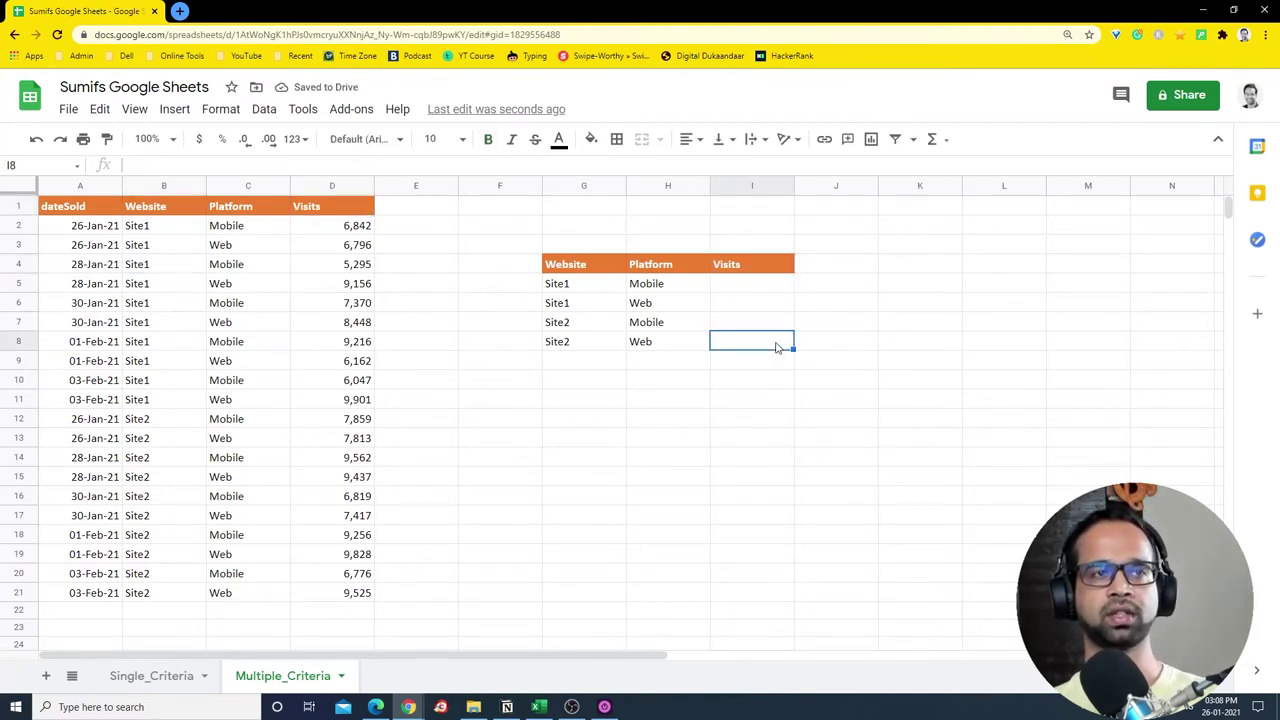
left_click(738, 290)
Begin =SUMIFS in I5 with the absolute Visits range $D$2:$D$21 as sum range.
type("=sum")
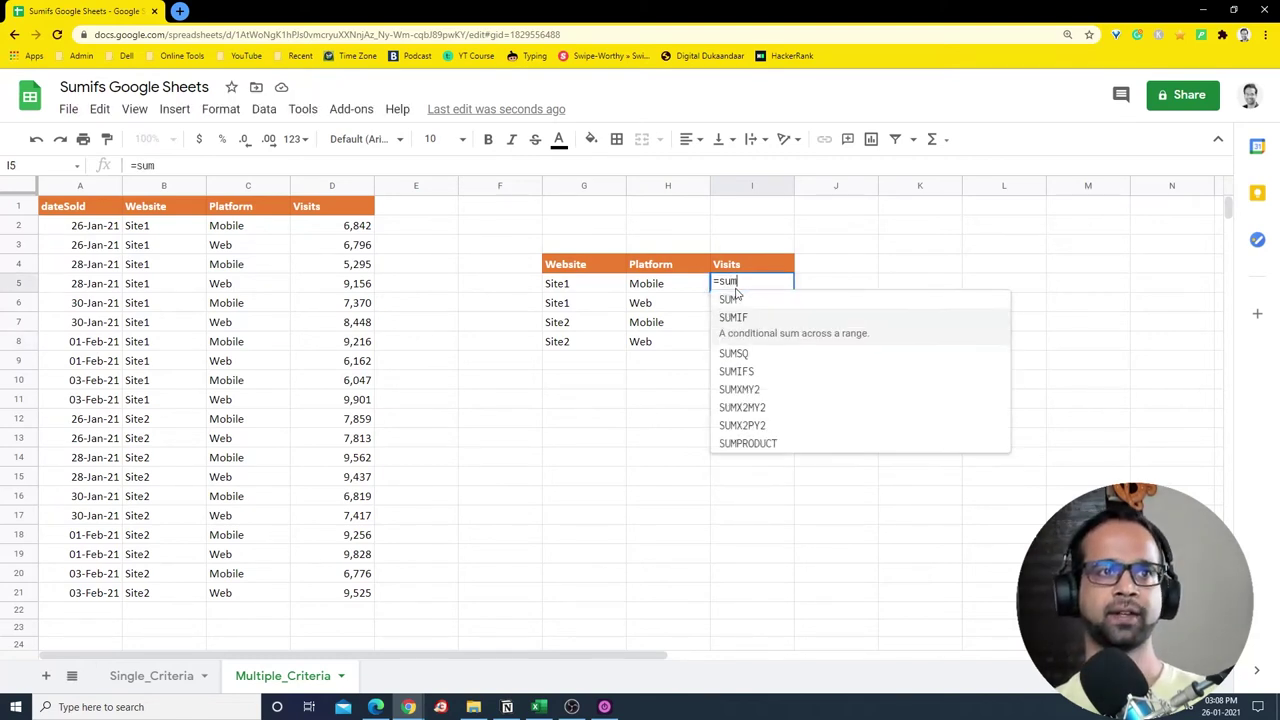
key("Down")
key("Down")
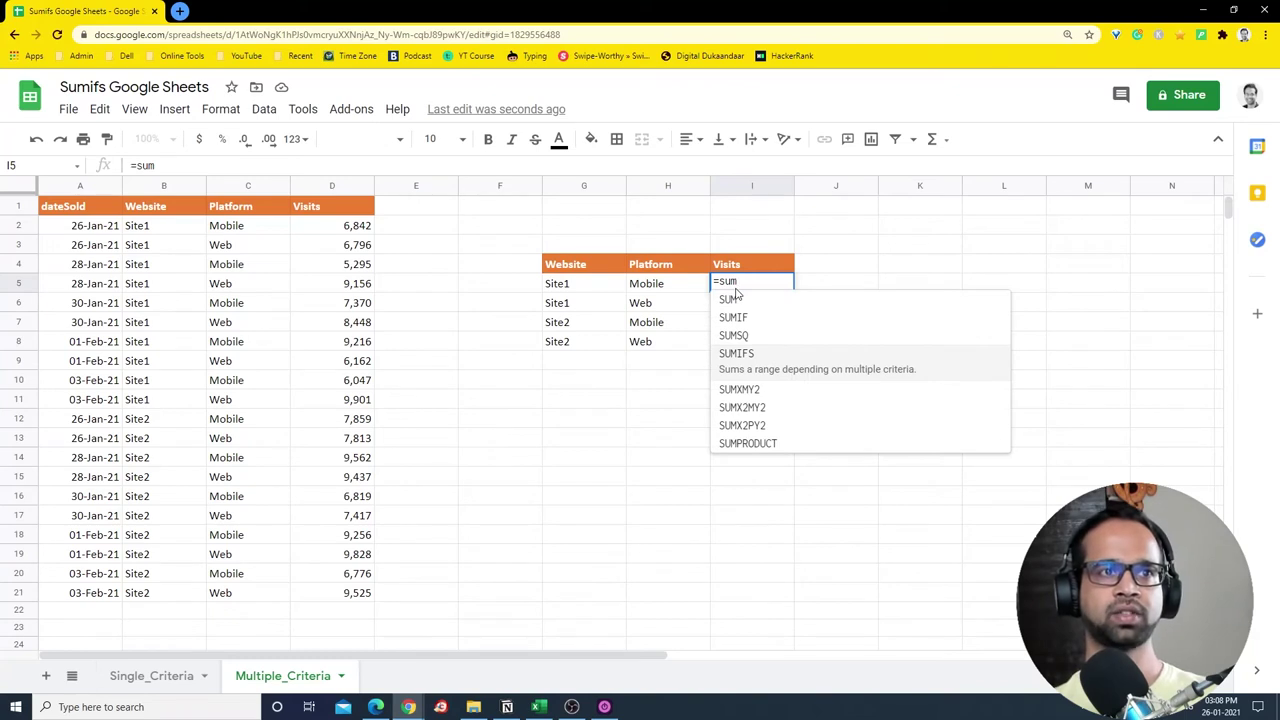
key("Up")
key("Up")
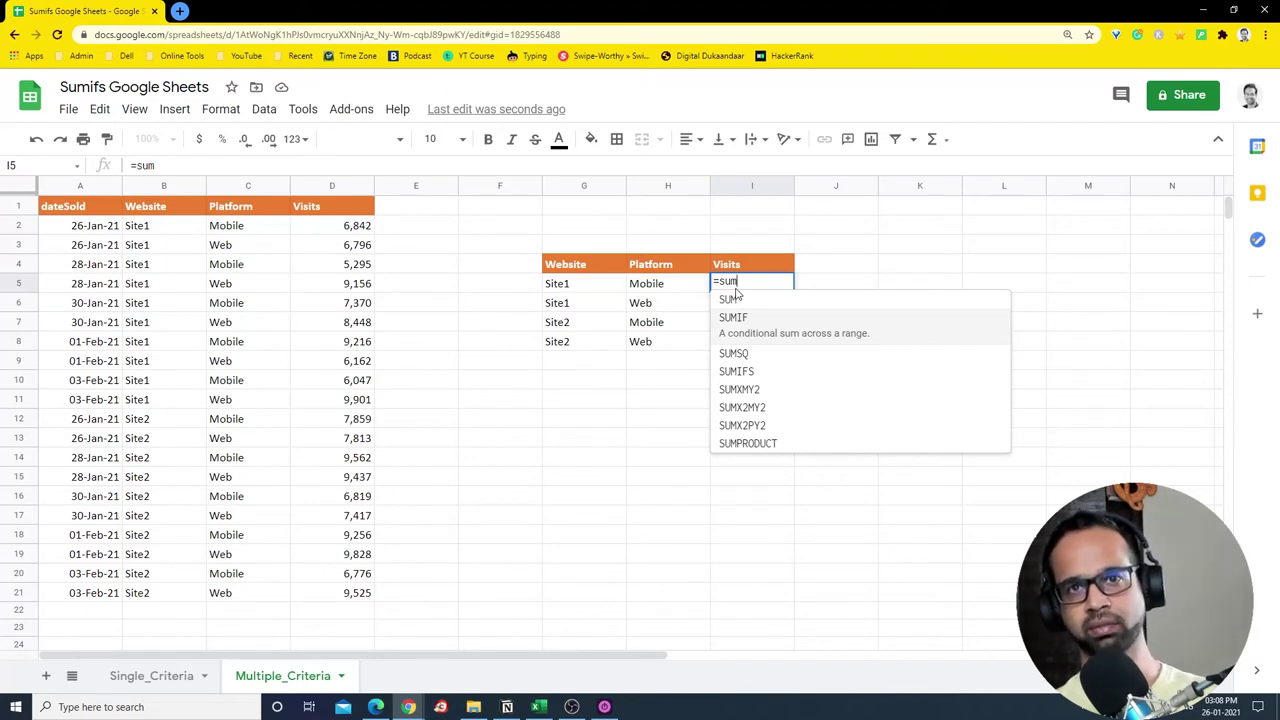
key("Down")
key("Down")
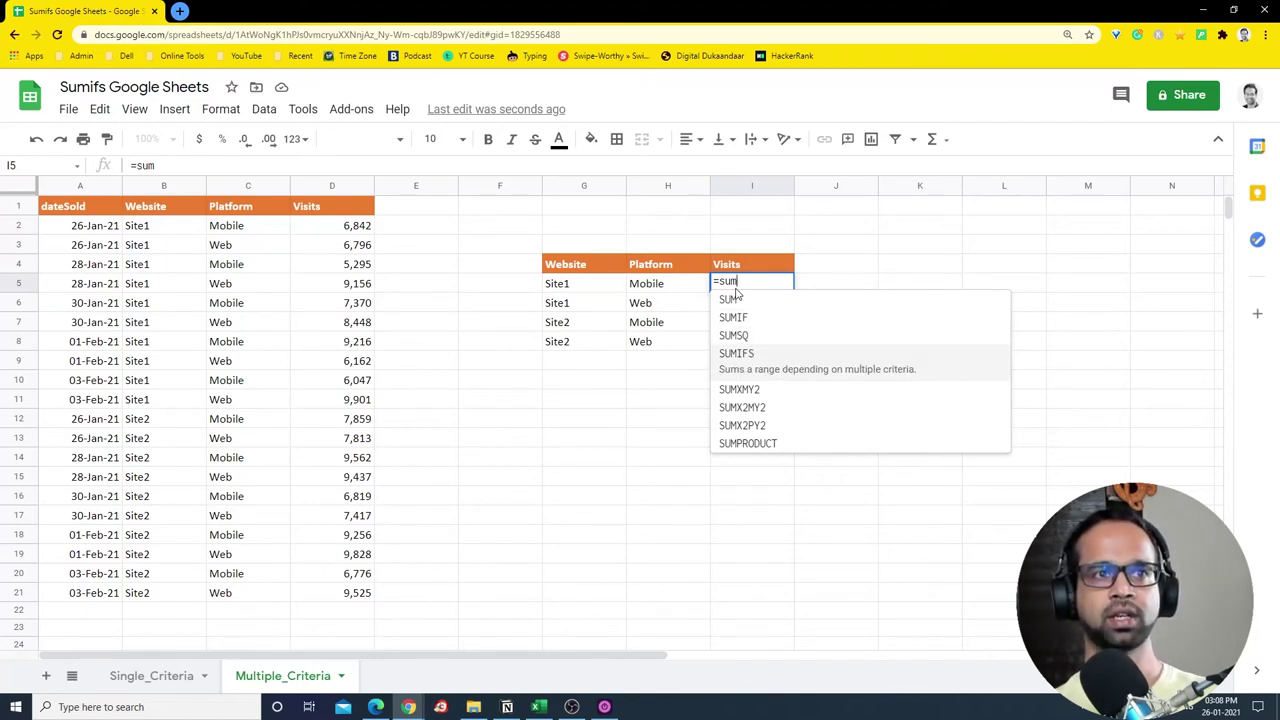
key("Tab")
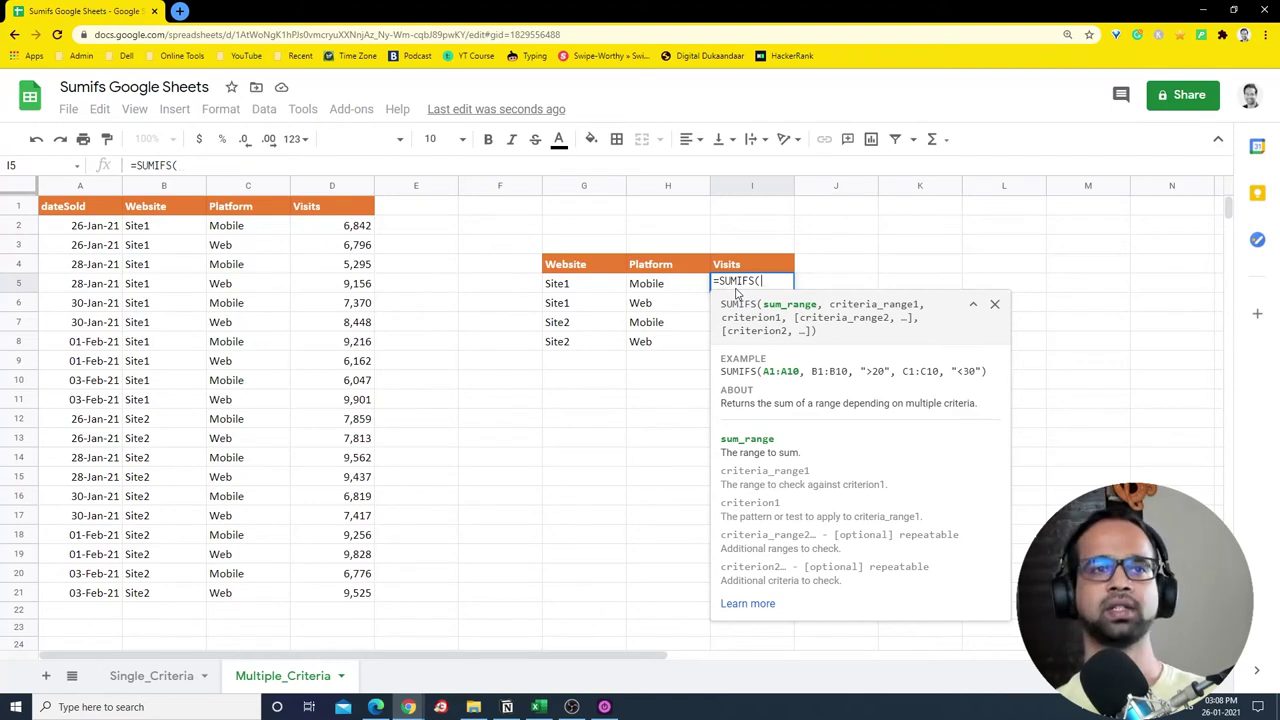
left_click_drag(765, 305, 916, 305)
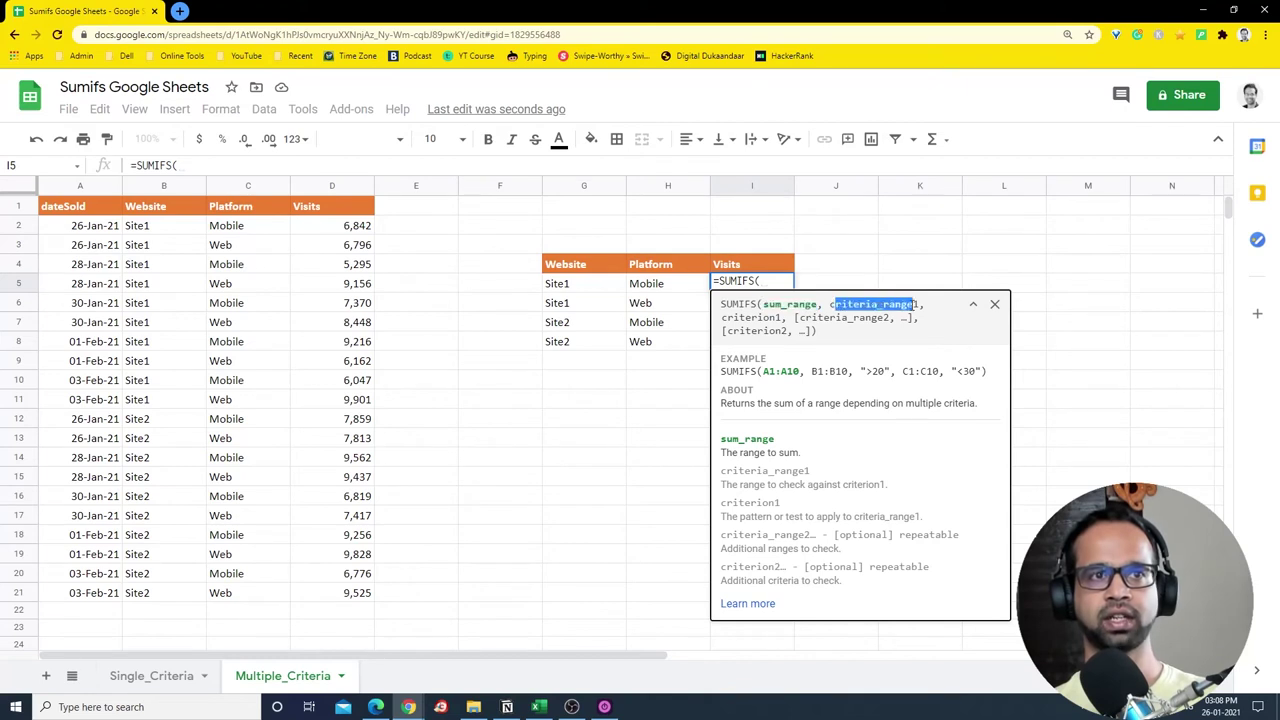
left_click_drag(797, 317, 866, 318)
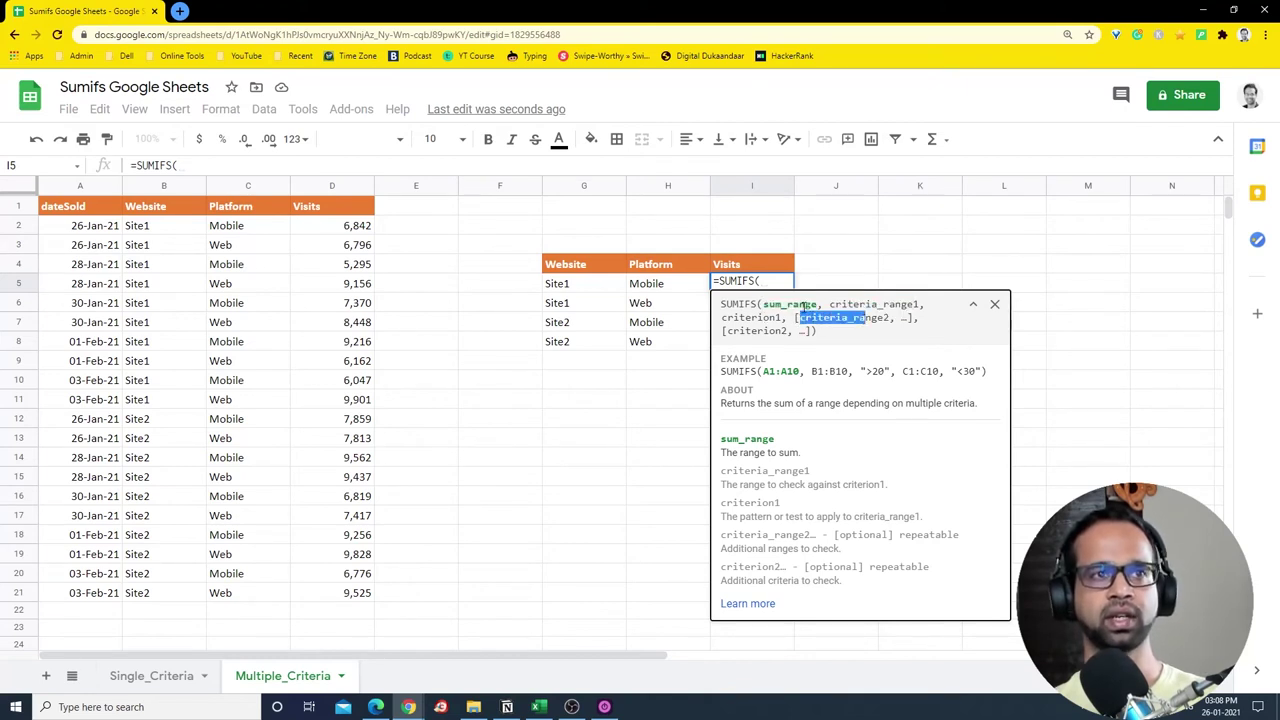
left_click(772, 281)
left_click_drag(345, 229, 345, 592)
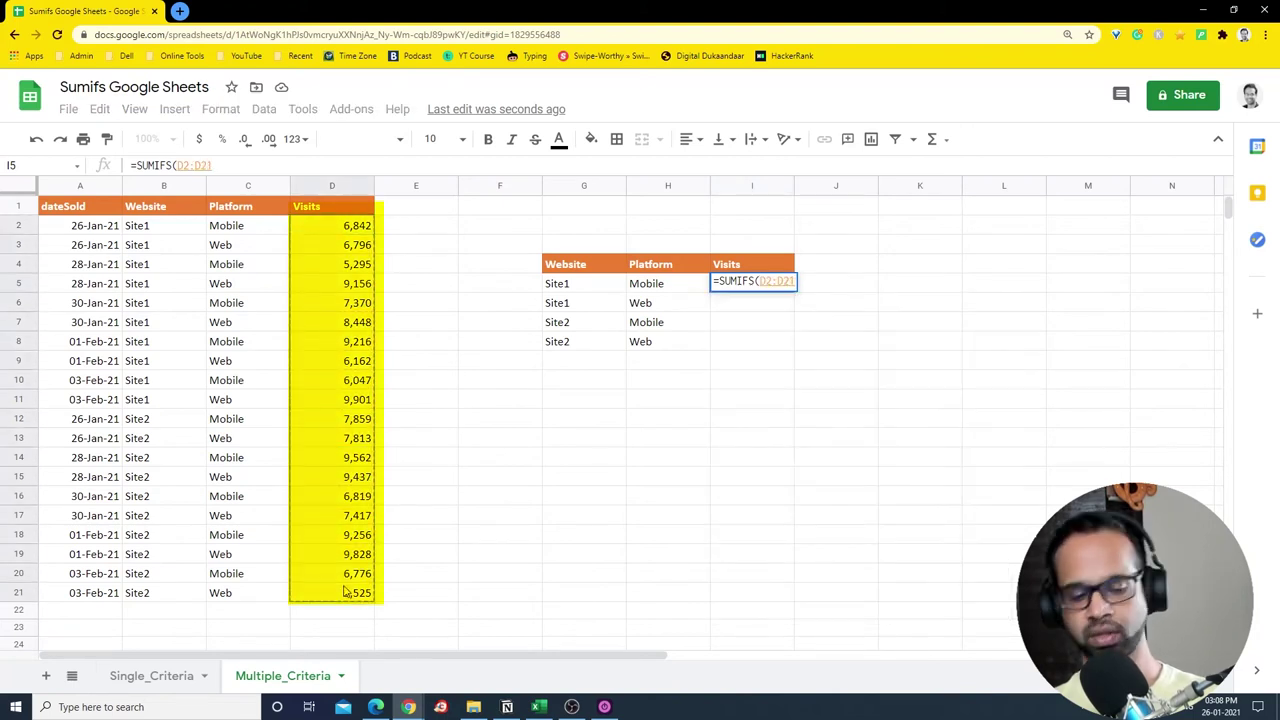
key("F4")
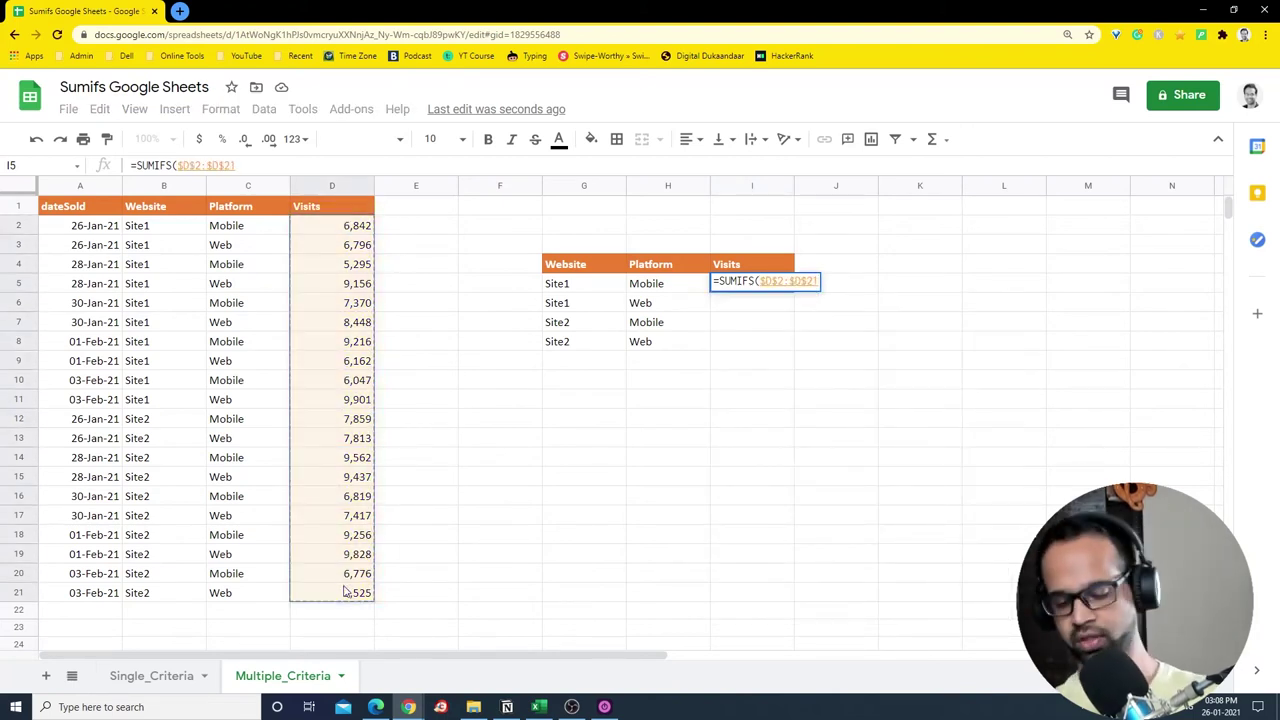
type(",")
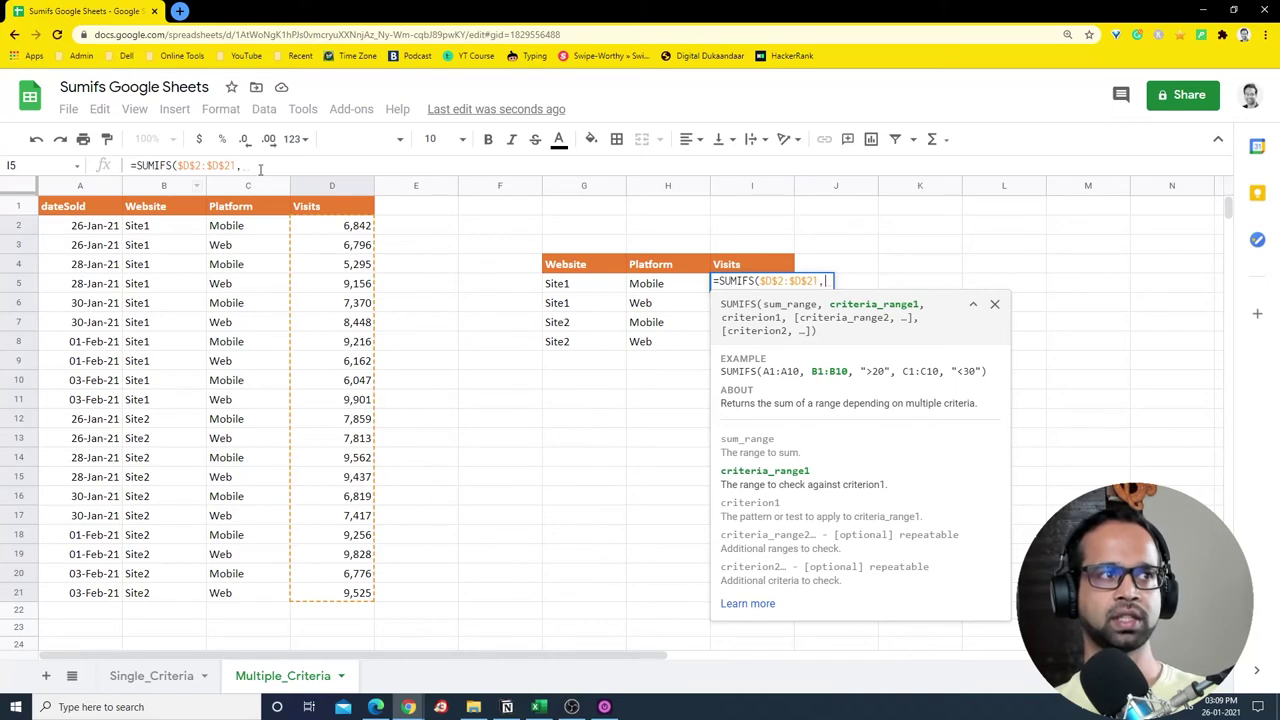
Add the Website range $B$2:$B$21 with criterion G5 to the SUMIFS.
left_click_drag(178, 233, 166, 592)
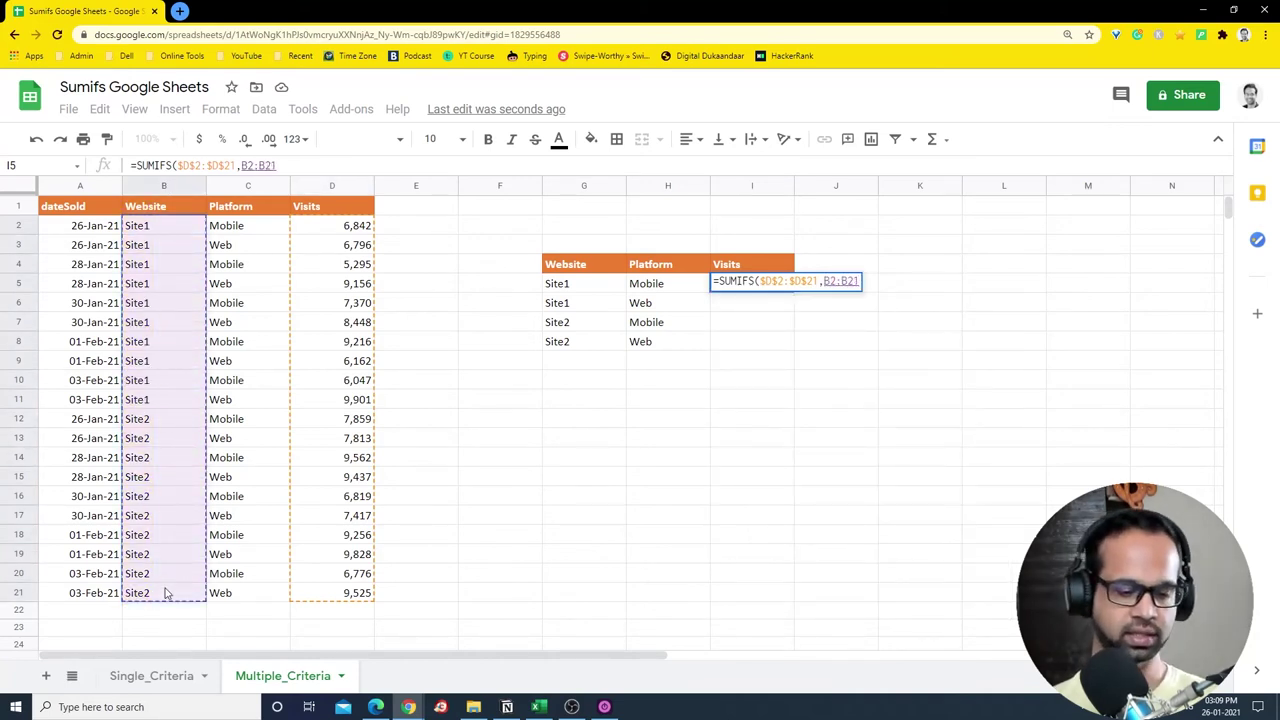
key("F4")
type(",")
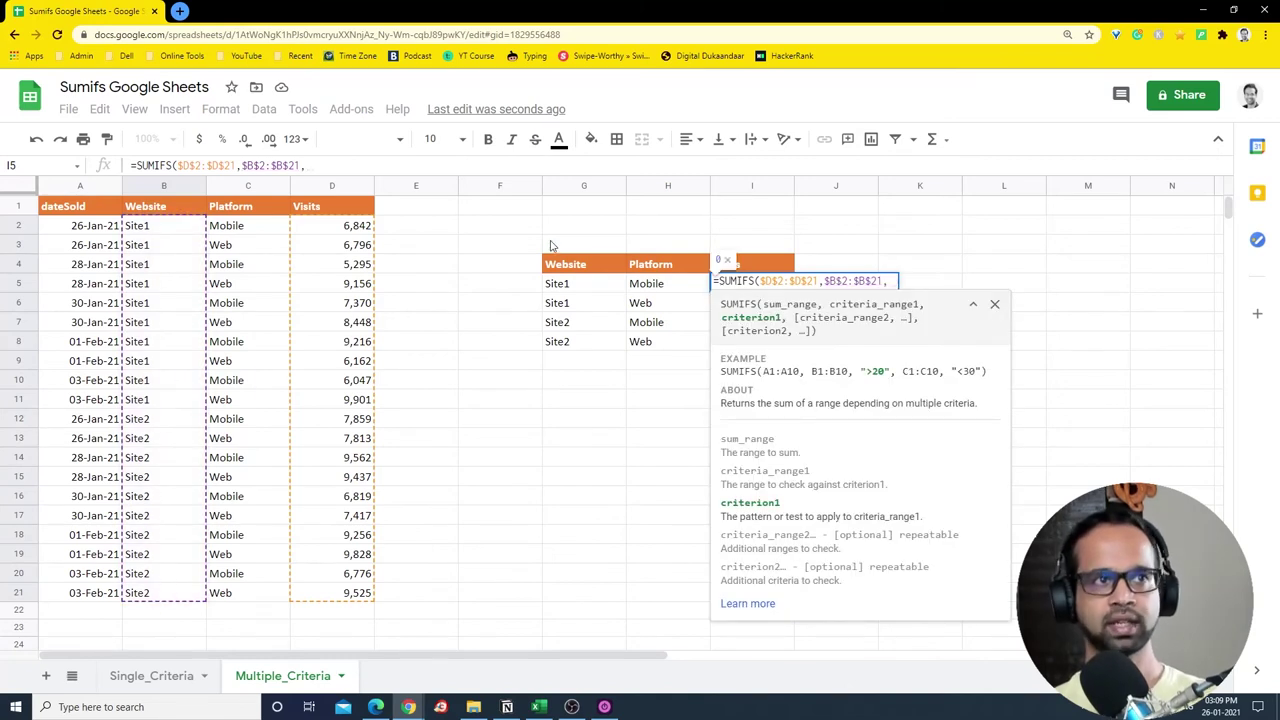
left_click(575, 285)
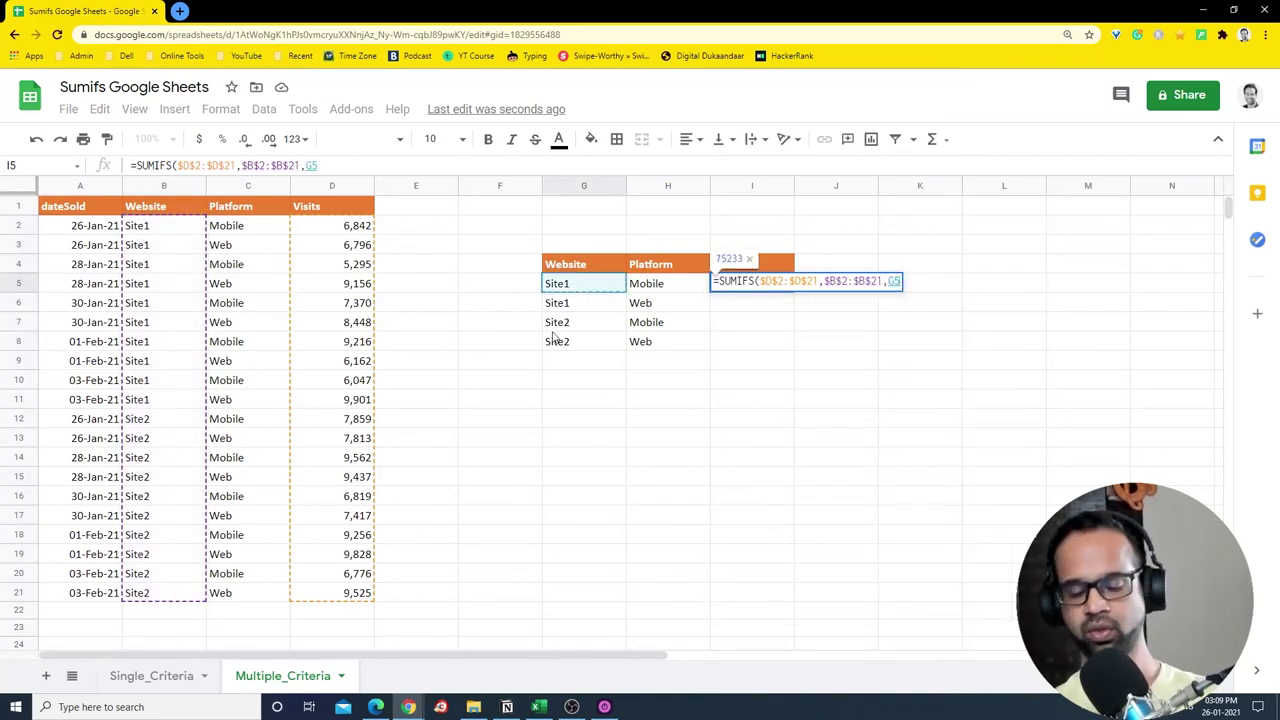
type(",")
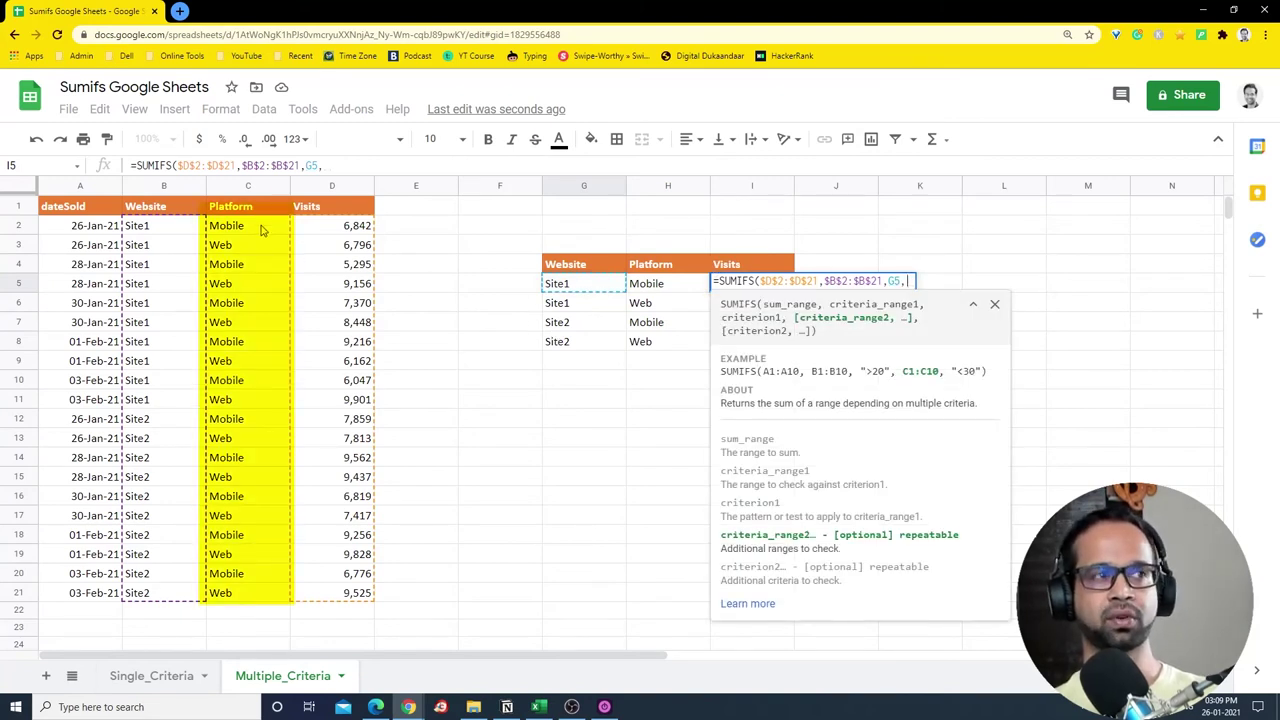
Add the Platform range $C$2:$C$21 with criterion H5 and commit, giving 34770.
left_click_drag(262, 230, 258, 597)
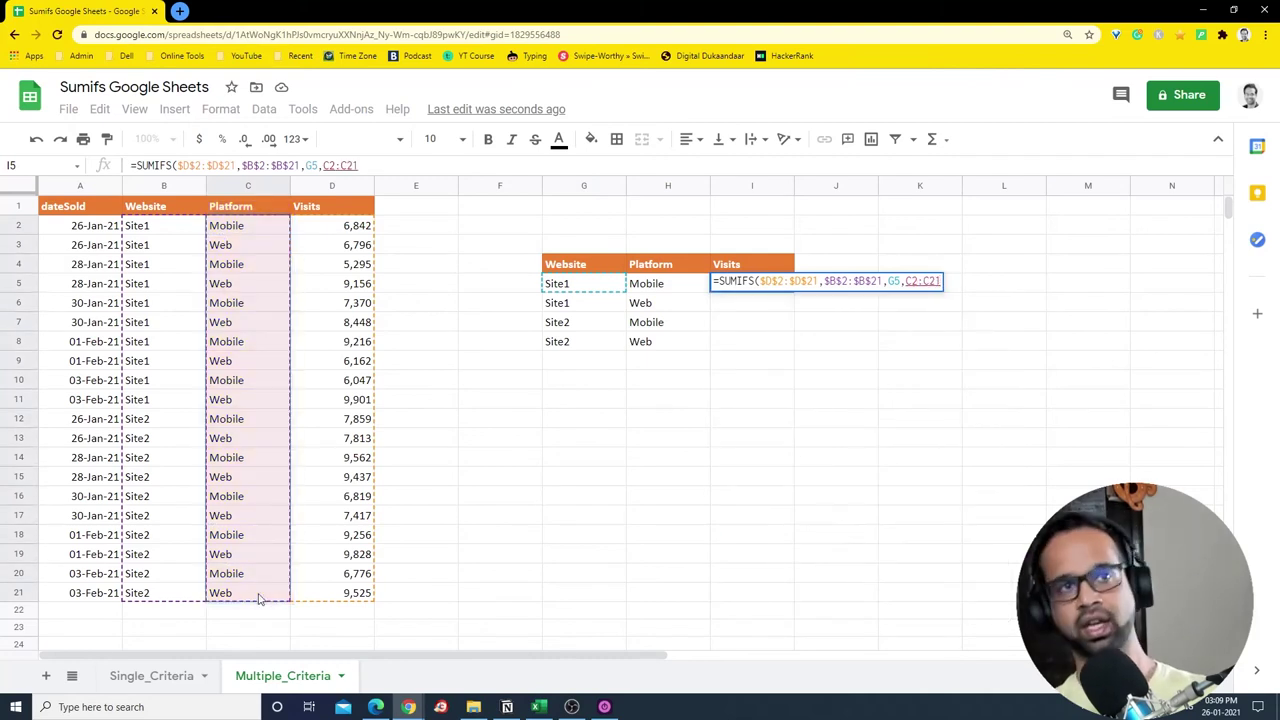
key("F4")
type(",")
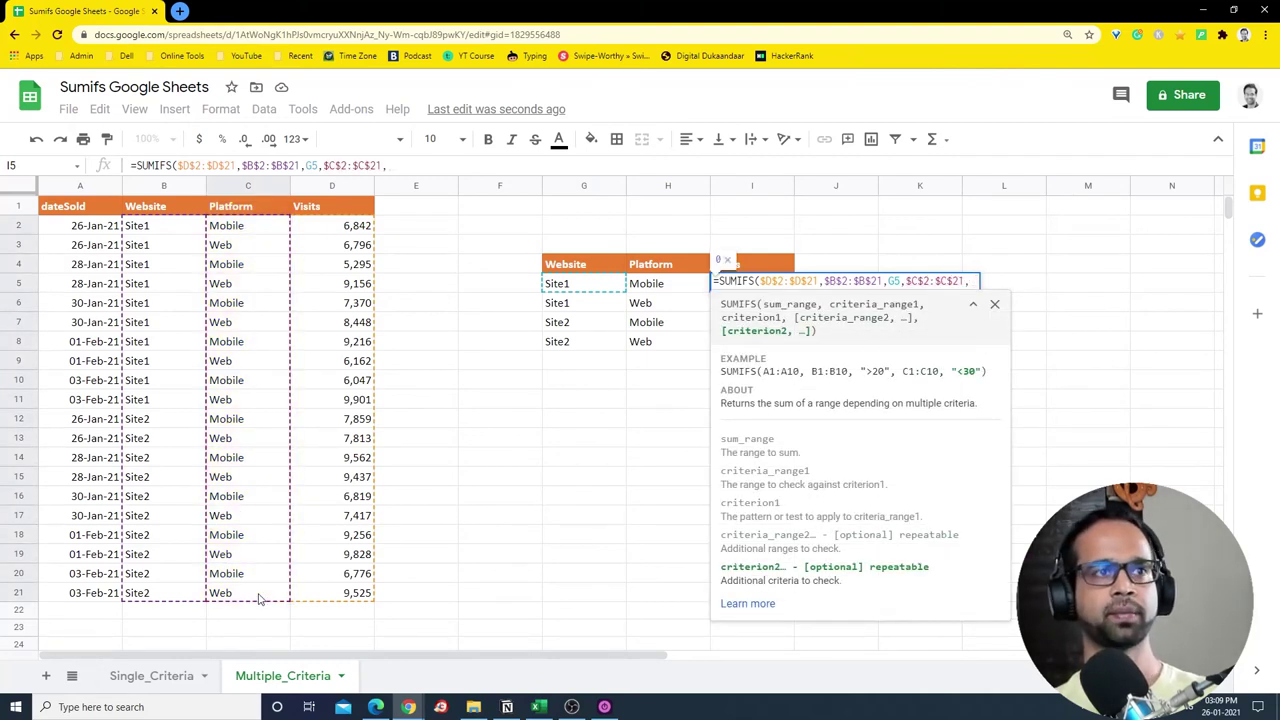
left_click(636, 289)
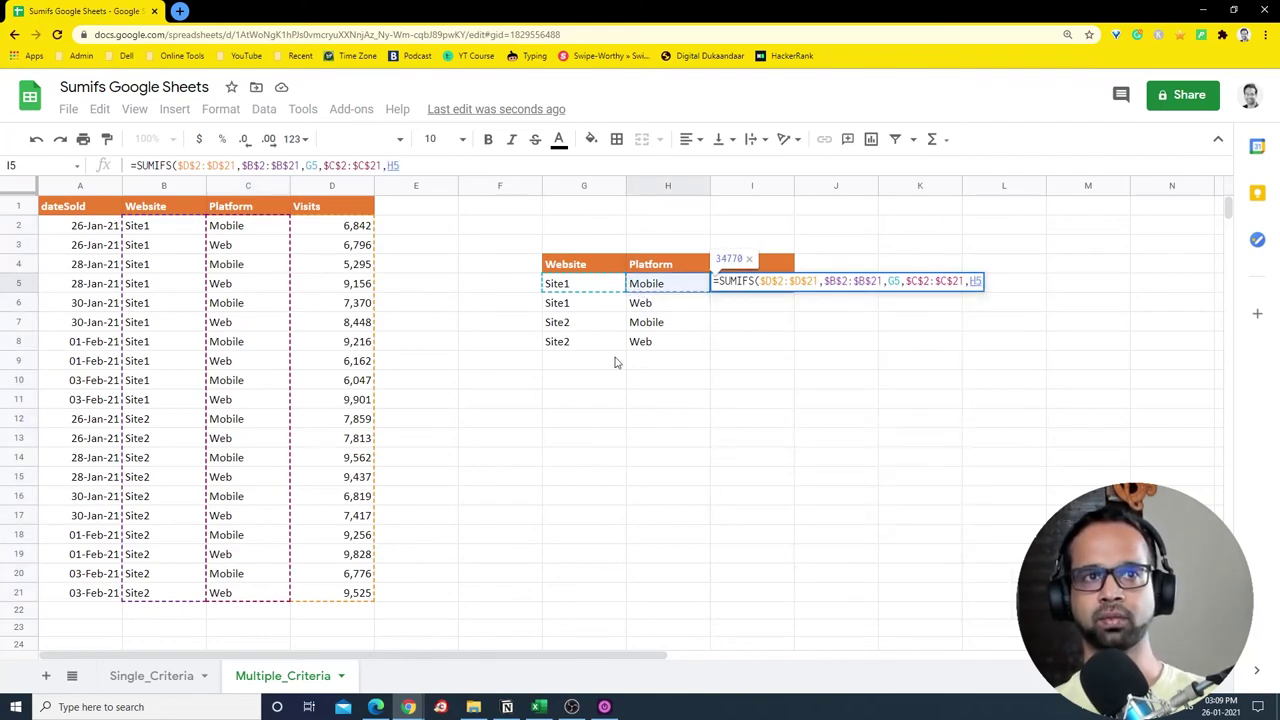
left_click_drag(820, 281, 983, 282)
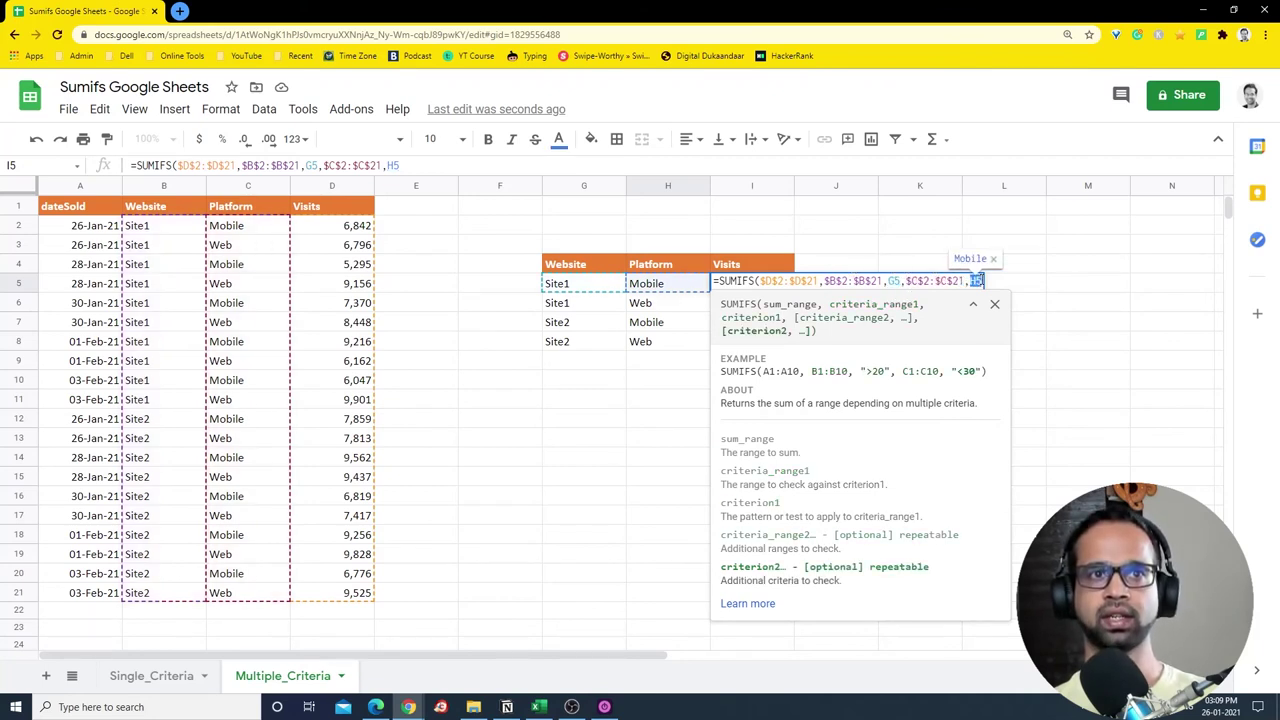
left_click(971, 308)
key("Return")
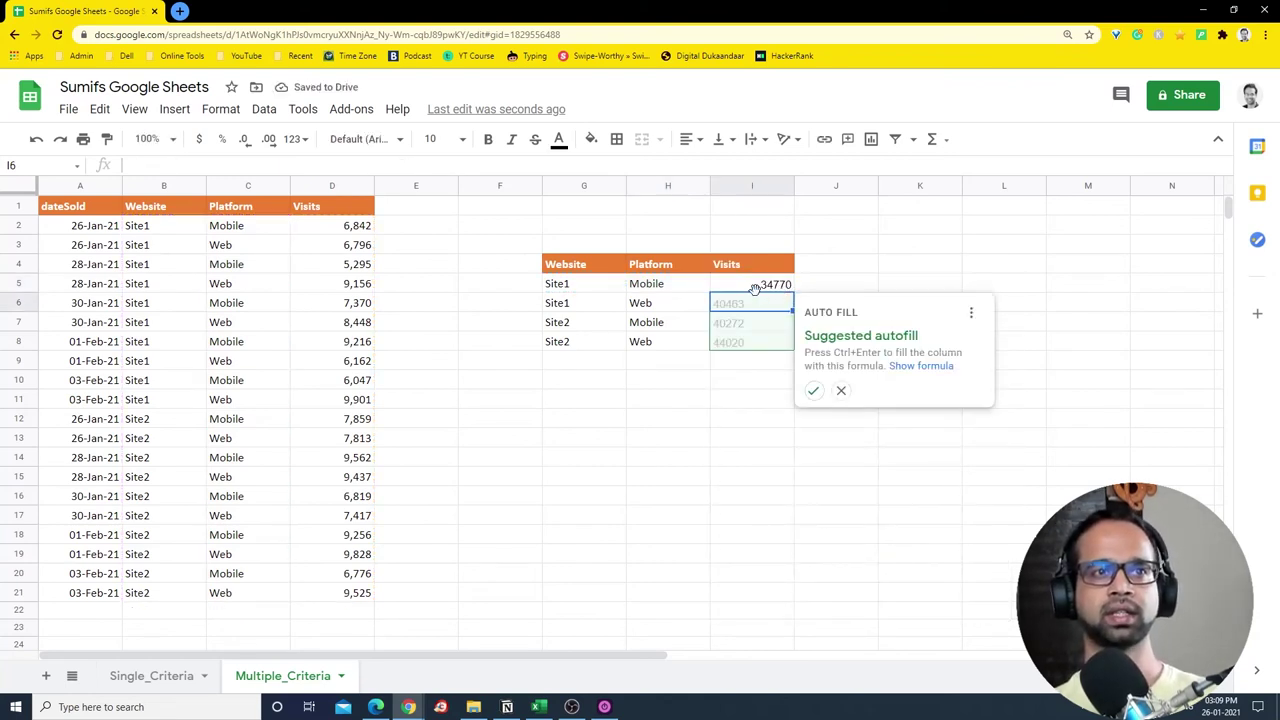
Accept the suggested autofill so I6:I8 show 40463, 40272 and 44020.
left_click(813, 391)
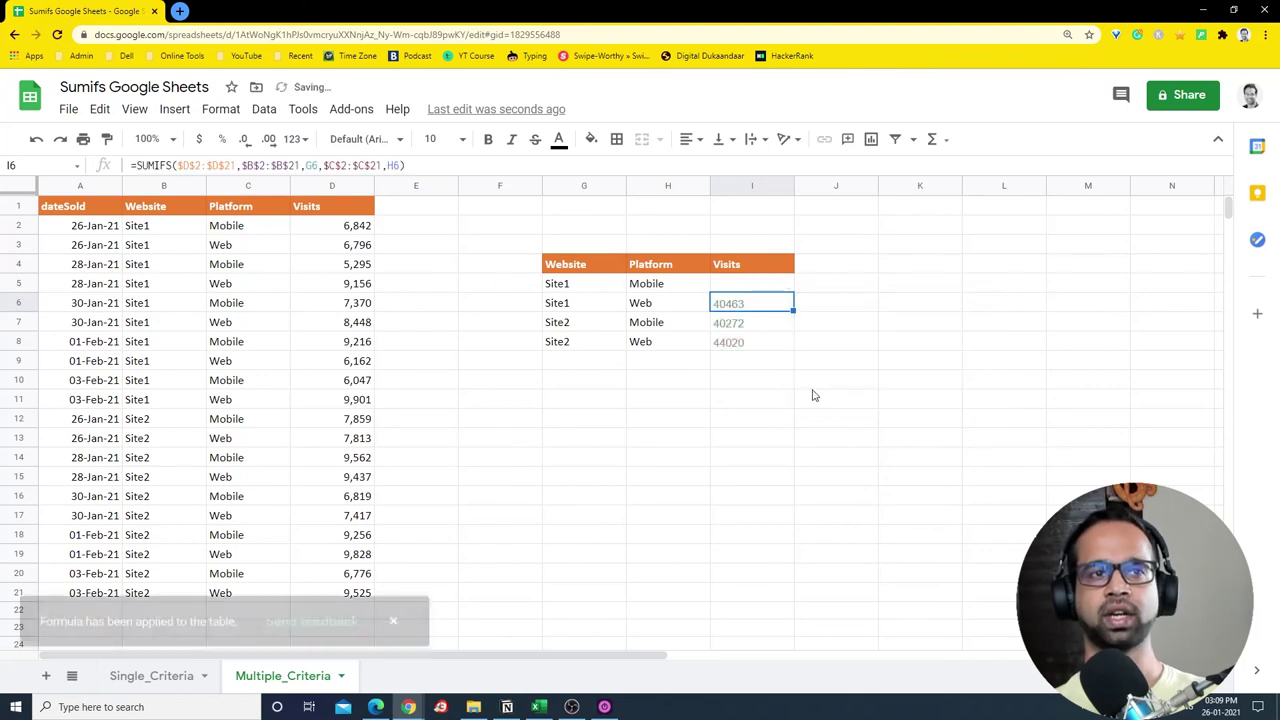
left_click_drag(757, 287, 757, 343)
left_click(747, 371)
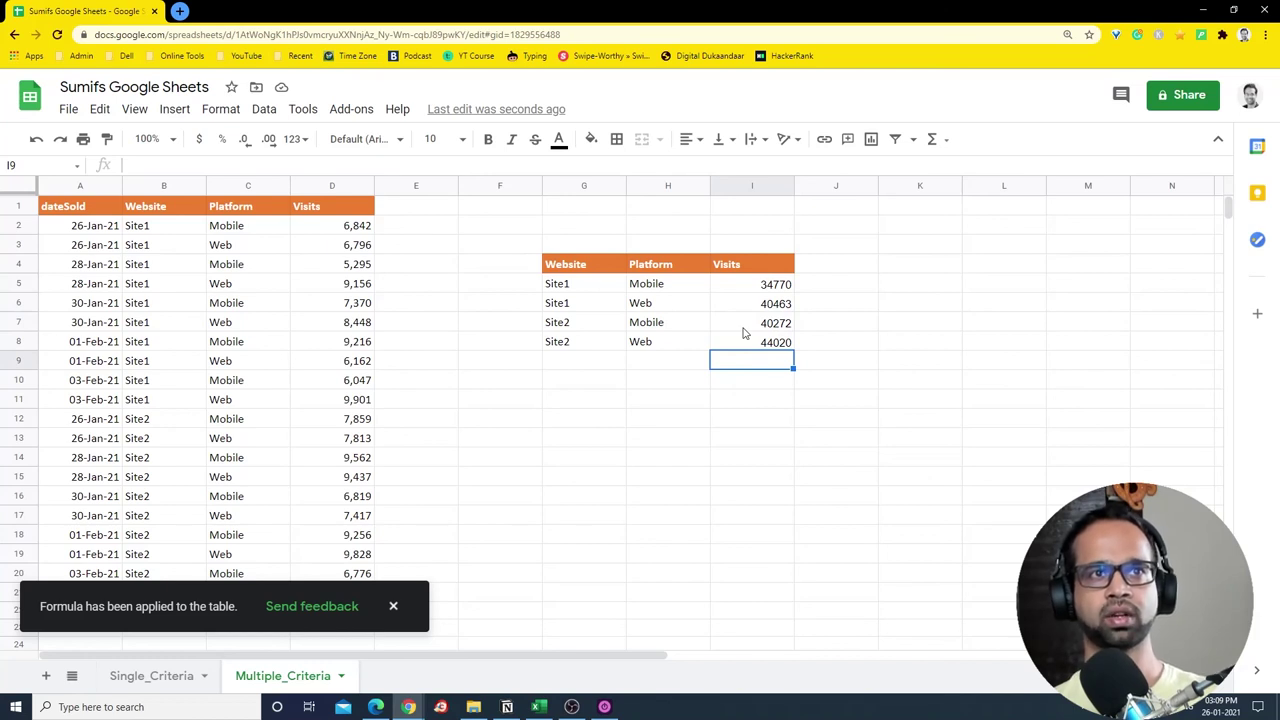
Enter =SUM(I5:I8) in I9 to produce the 159,525 grand total.
type("=sum")
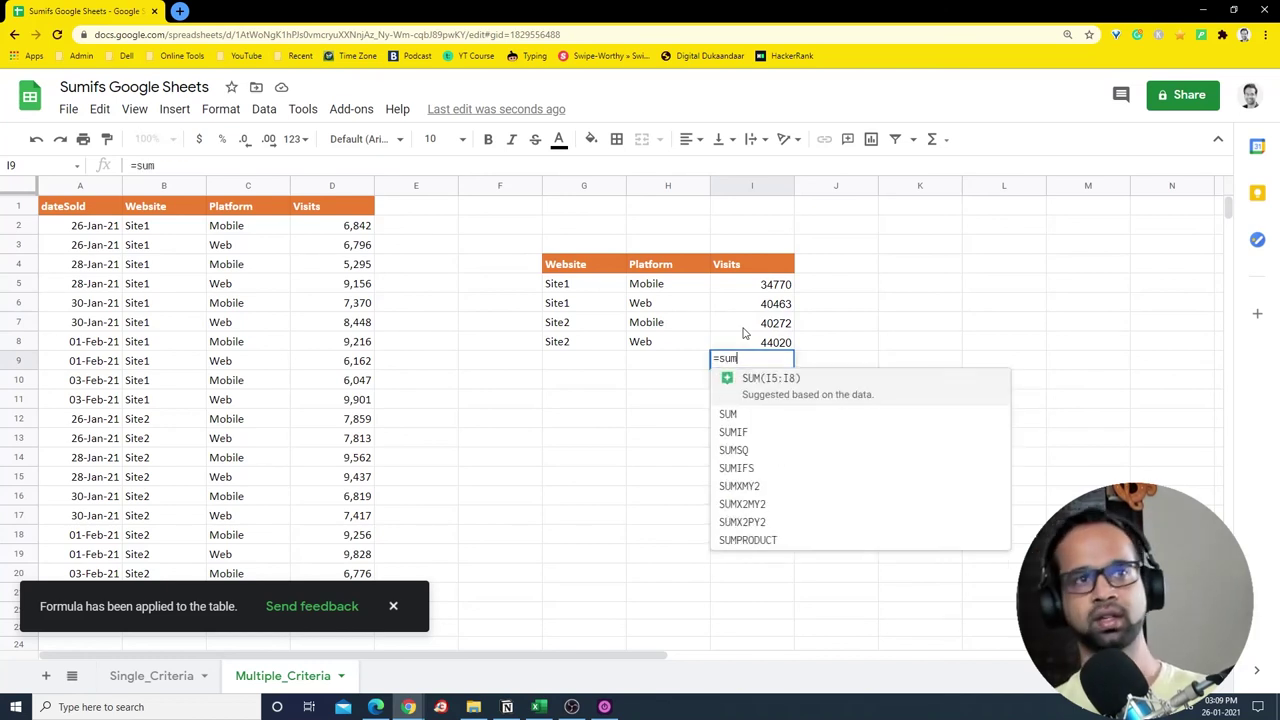
key("Tab")
key("Return")
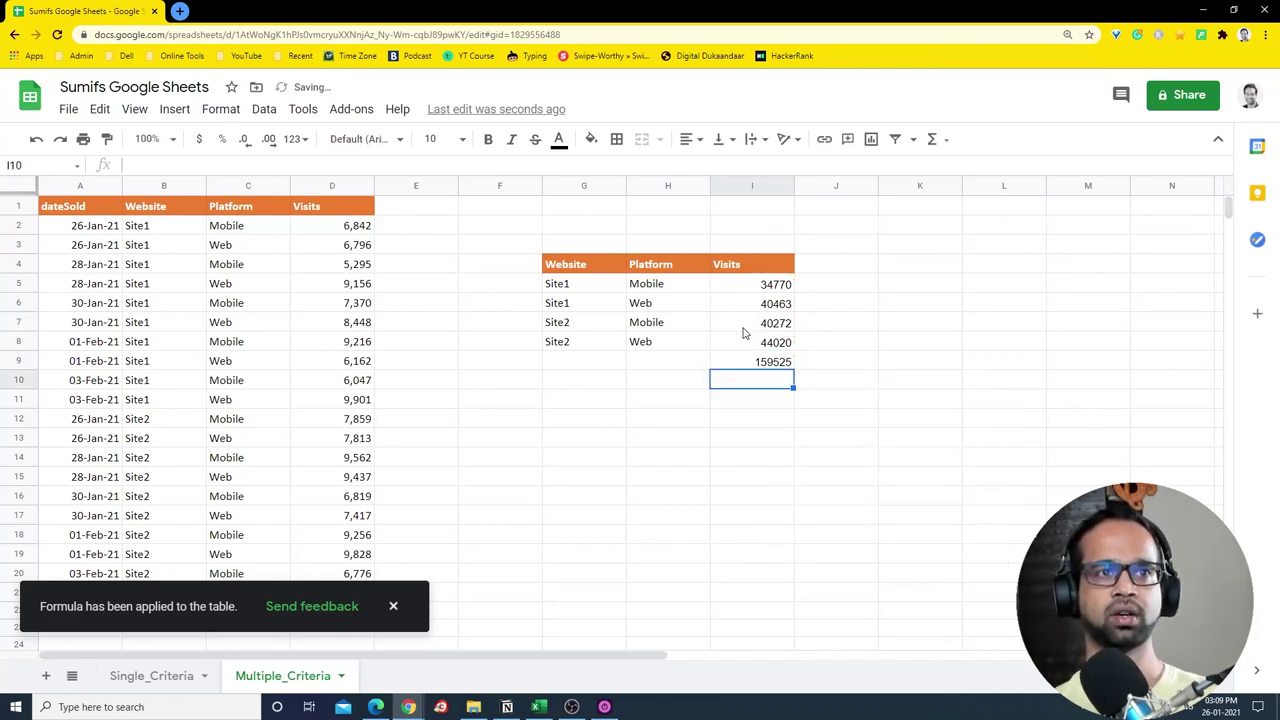
Format I5:I9 as Number with thousands separators and no decimal places.
left_click_drag(779, 285, 770, 362)
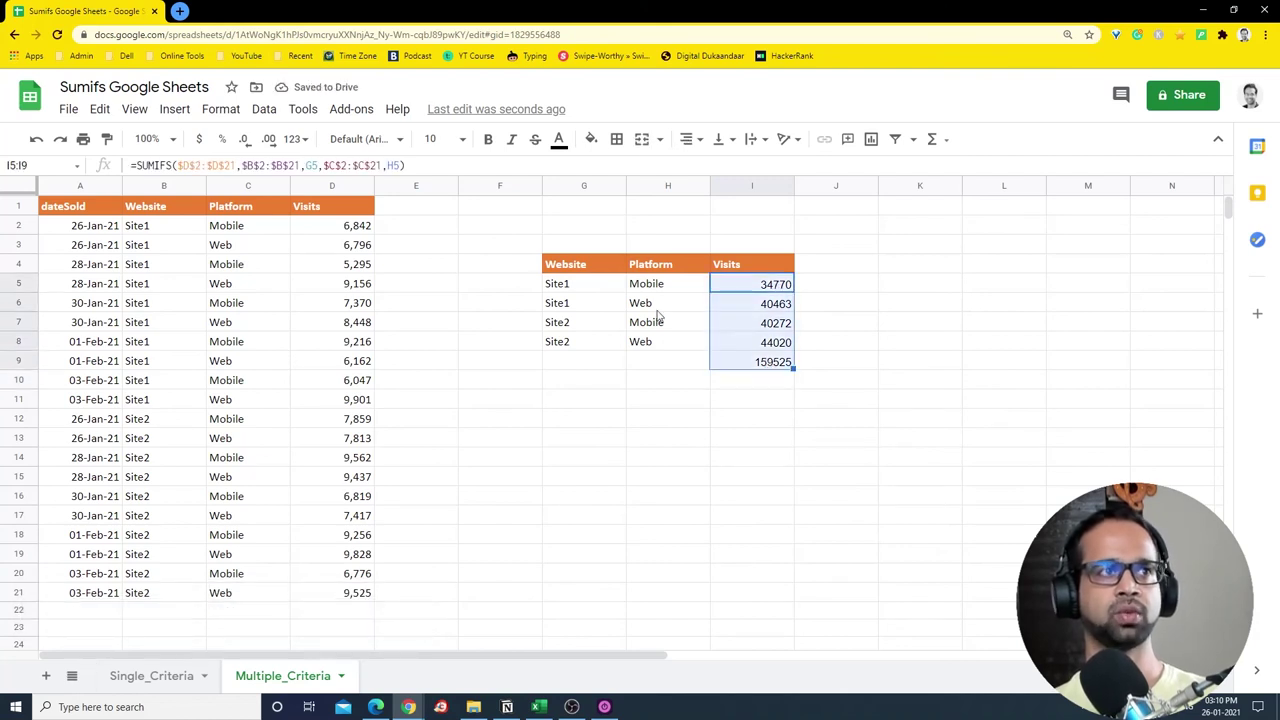
left_click(295, 139)
left_click(343, 232)
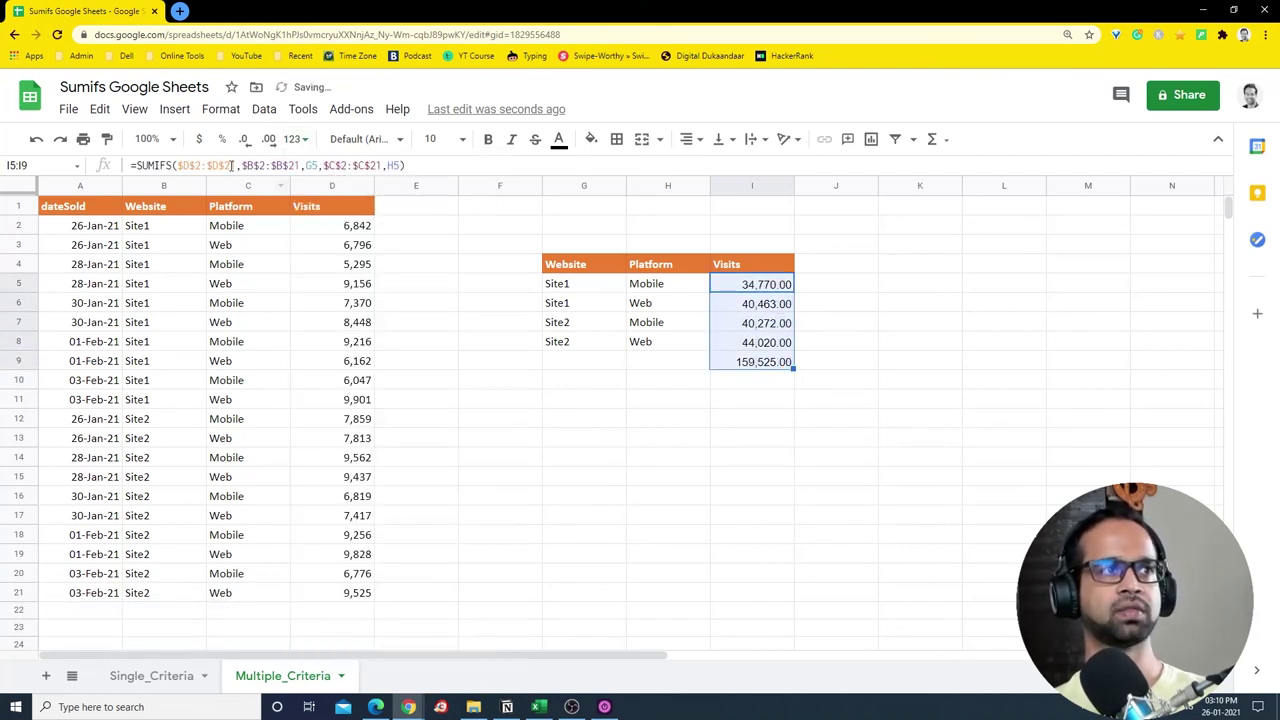
left_click(244, 139)
left_click(244, 139)
left_click(692, 400)
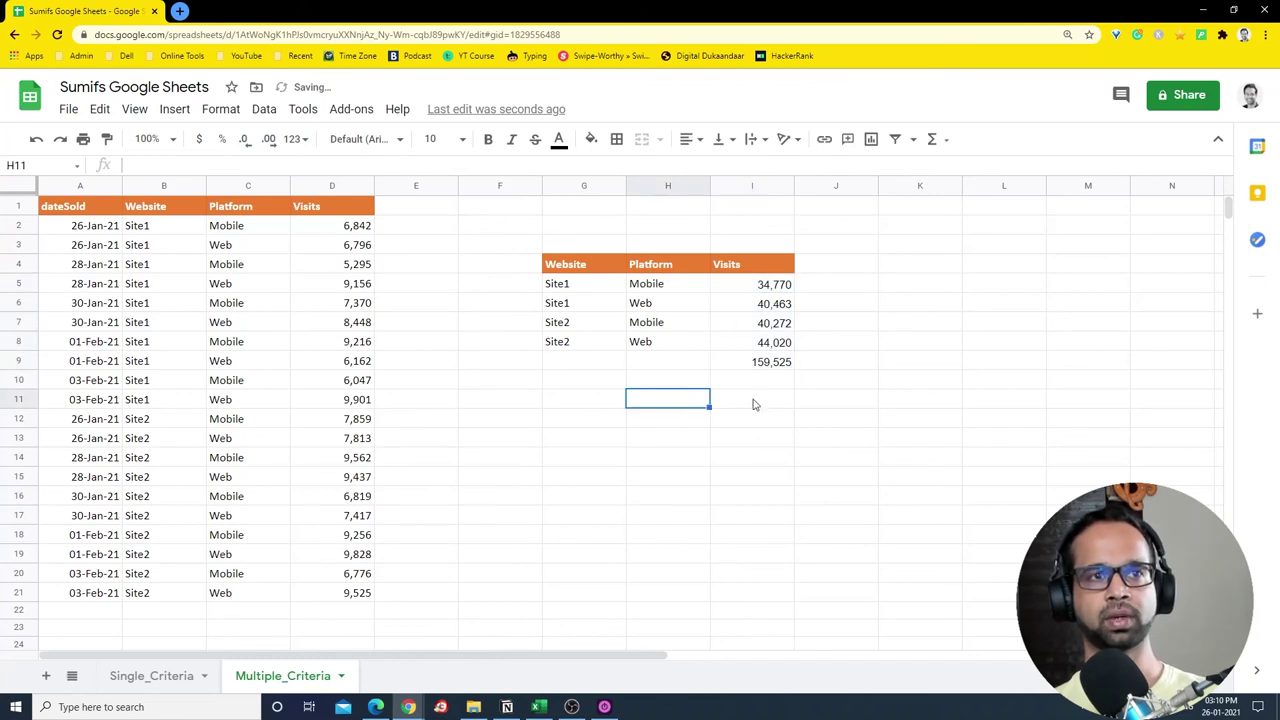